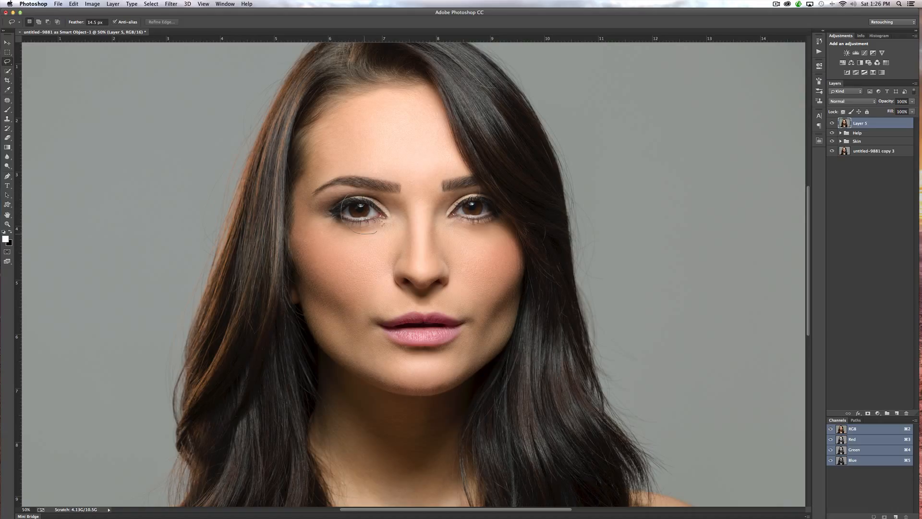
Lasso the second eye along with the first and copy both eyes onto a new layer
key(shift)
mouse_move(465, 193)
mouse_down()
mouse_move(454, 217)
mouse_move(493, 201)
mouse_move(467, 191)
mouse_up()
key(super+j)
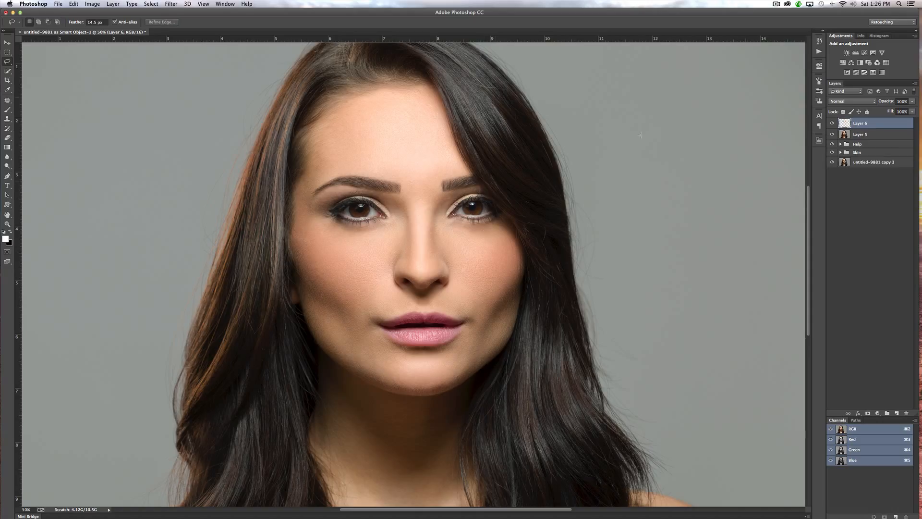
Open the Shadows/Highlights adjustment on the eye layer and set the shadows amount to 10%
click(91, 4)
mouse_move(133, 23)
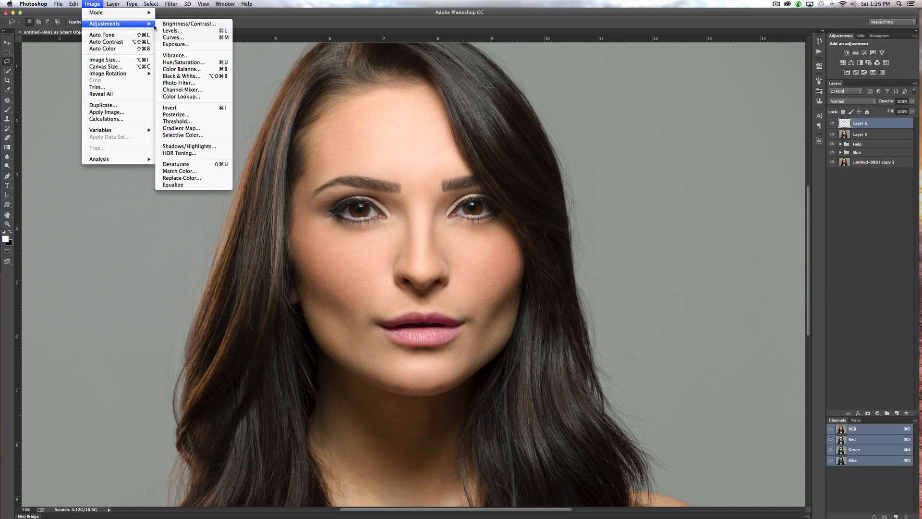
click(201, 147)
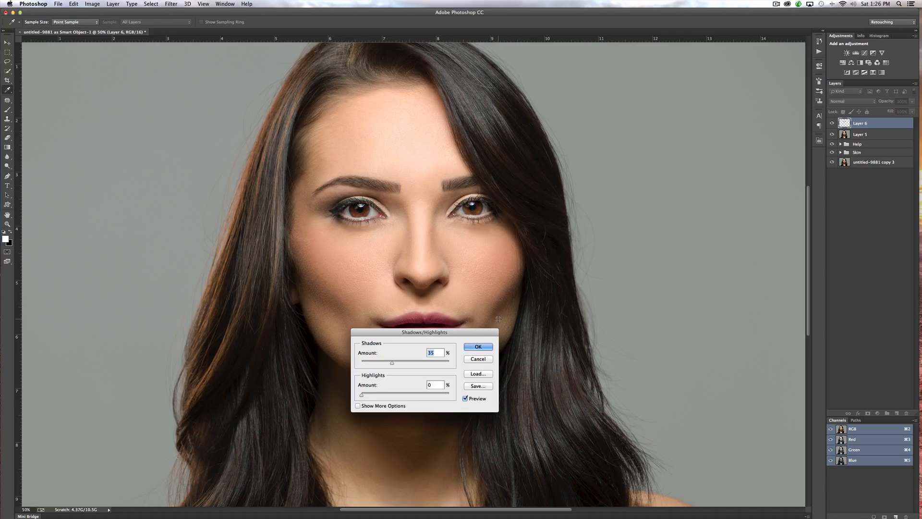
key(super+plus)
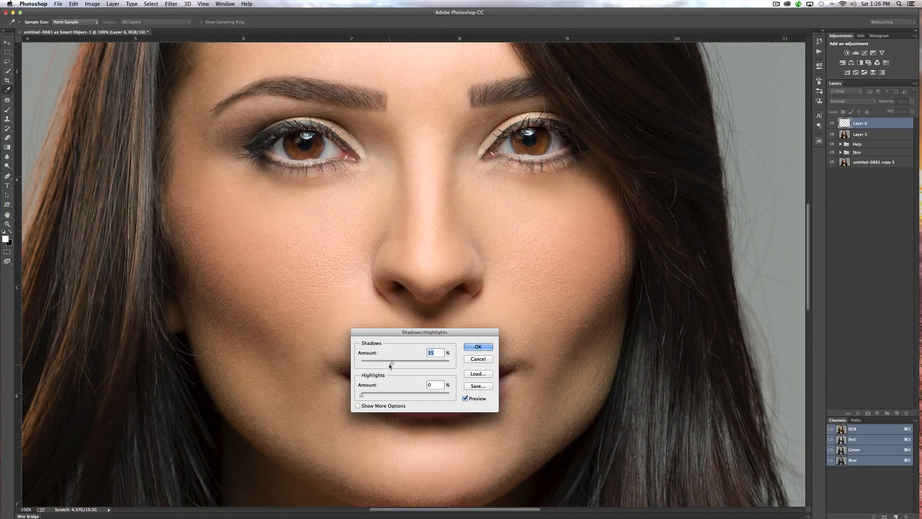
drag(391, 365, 380, 364)
drag(371, 366, 367, 365)
click(465, 399)
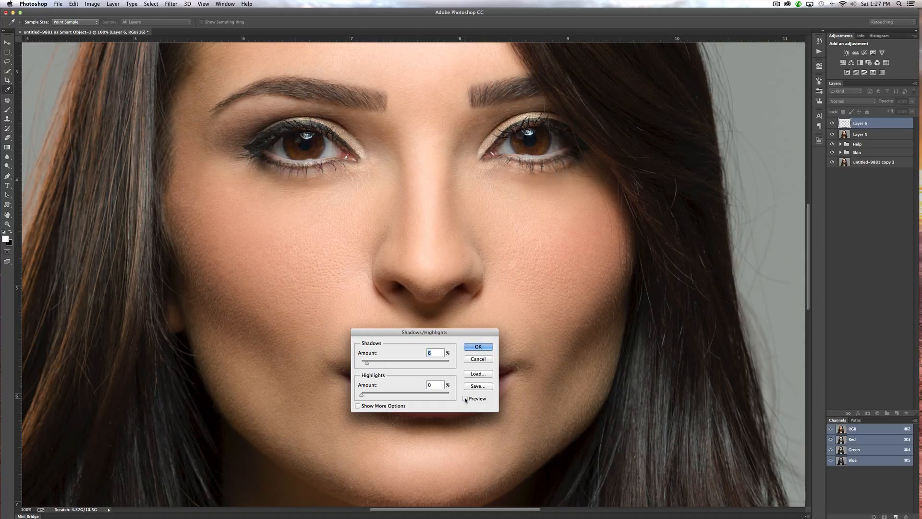
click(465, 399)
drag(370, 364, 371, 364)
click(466, 399)
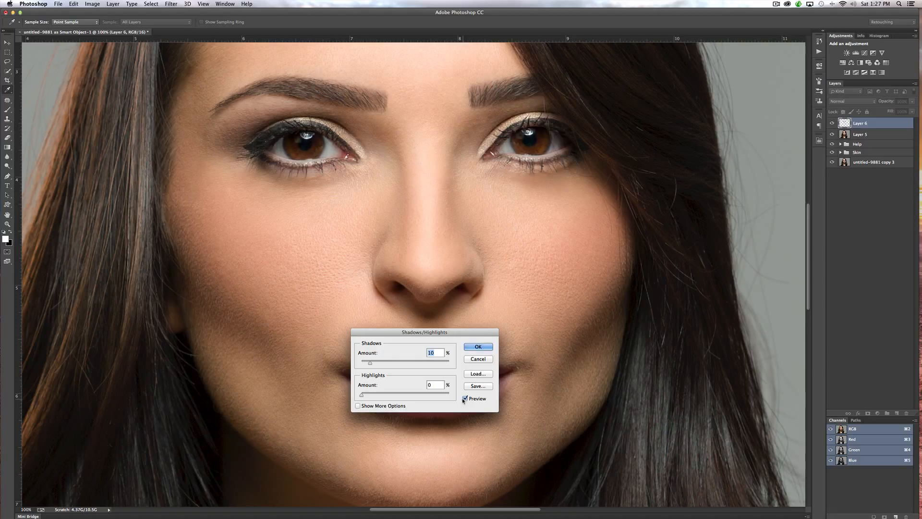
Set the highlights amount to 11%, apply the adjustment, and compare the eyes with Layer 6 hidden and shown
mouse_move(365, 396)
mouse_down()
mouse_move(411, 397)
mouse_move(370, 392)
mouse_up()
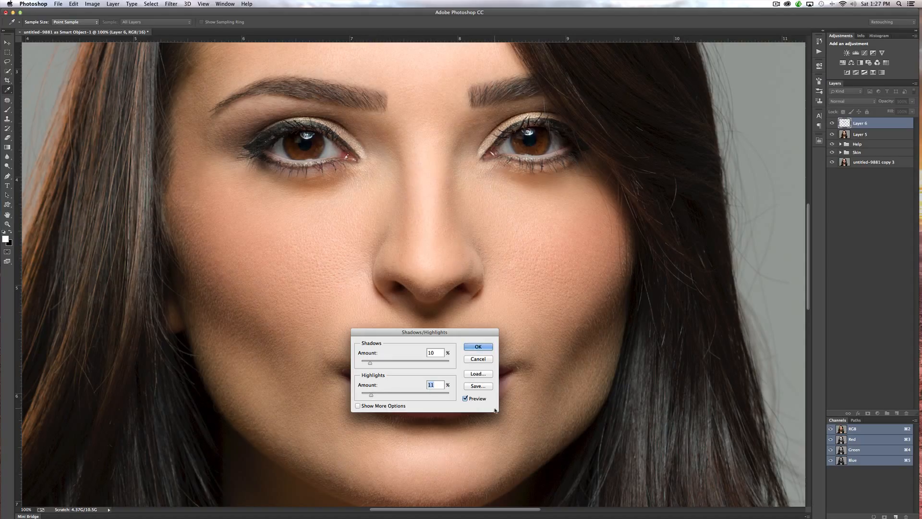
click(465, 398)
click(465, 398)
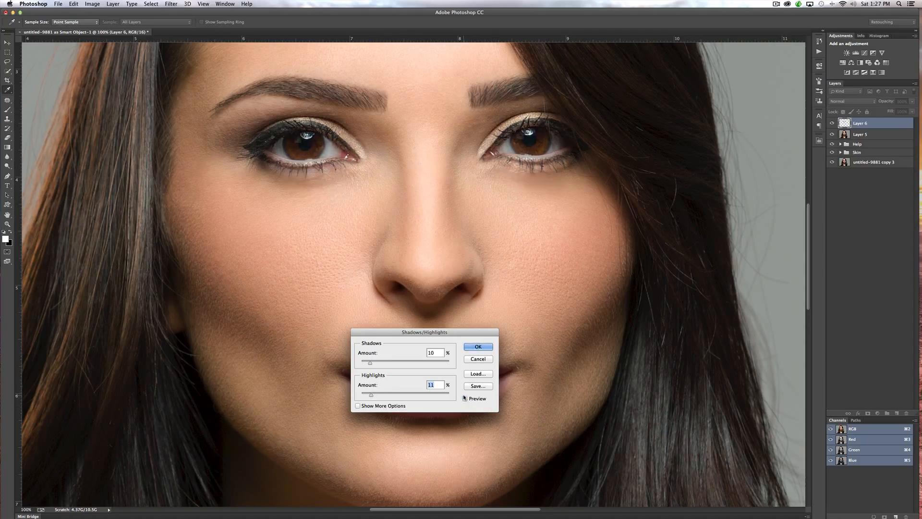
click(478, 347)
key(l)
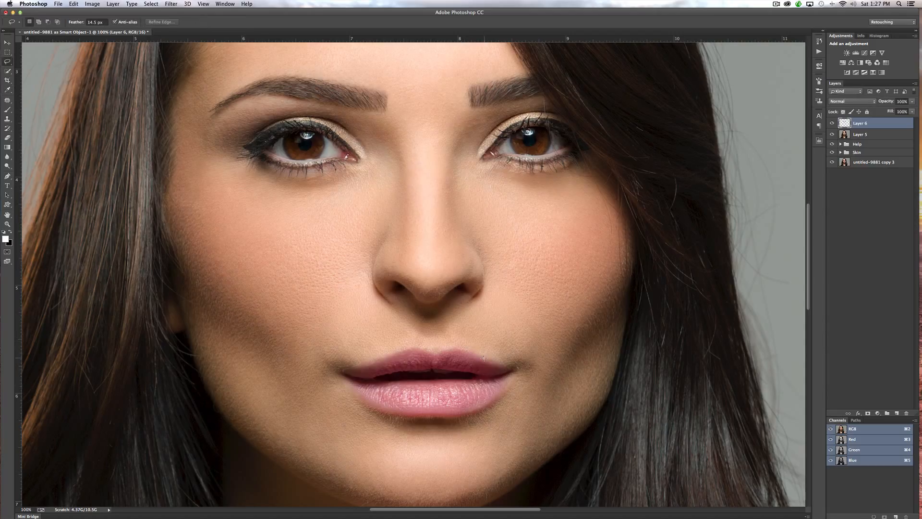
click(831, 125)
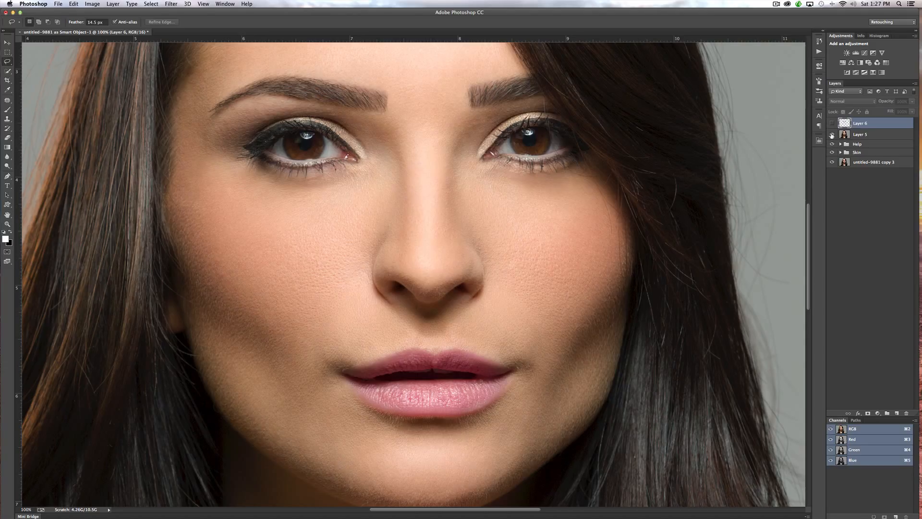
click(832, 124)
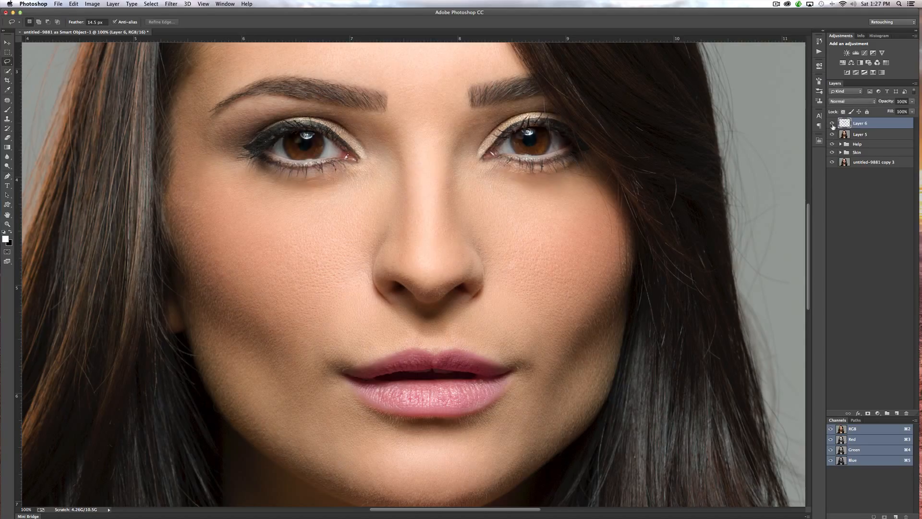
click(832, 125)
click(832, 125)
Add a black mask to Layer 6 and get the Brush ready with white as the foreground colour, checking its hardness
alt+click(868, 413)
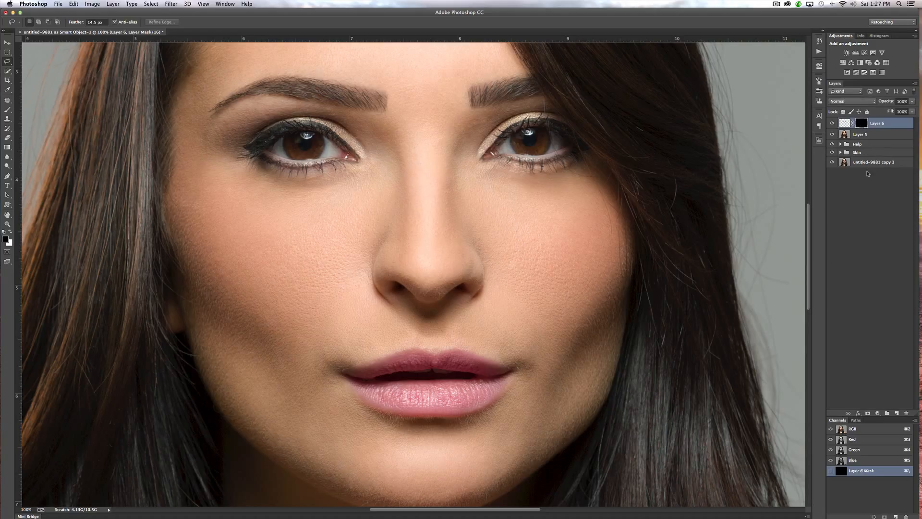
key(x)
key(x)
key(x)
click(7, 109)
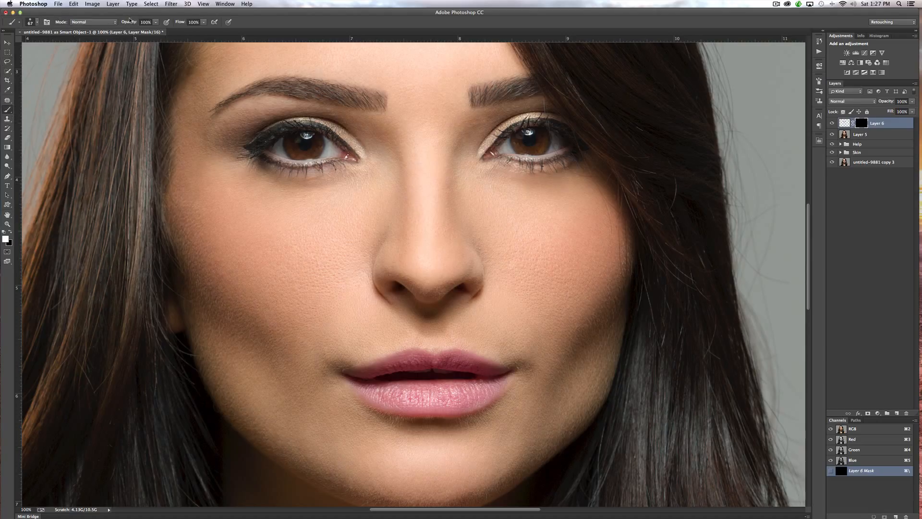
click(37, 22)
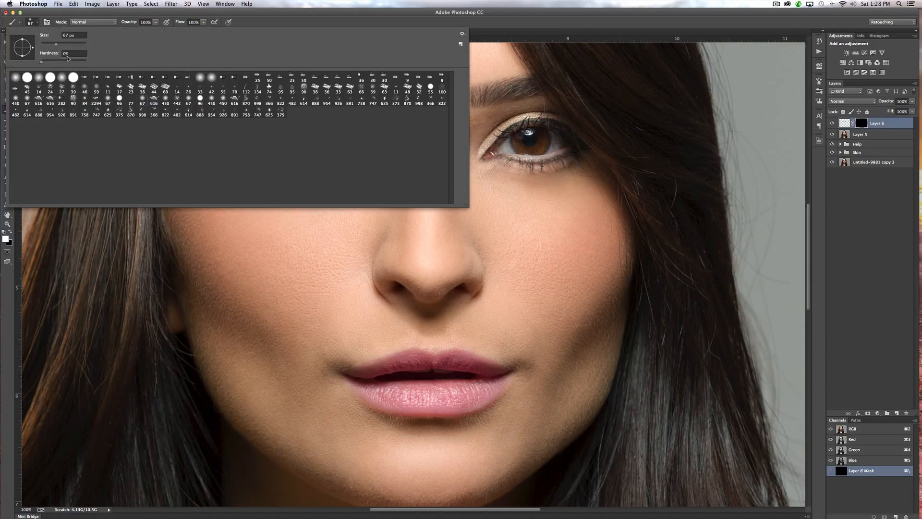
click(422, 21)
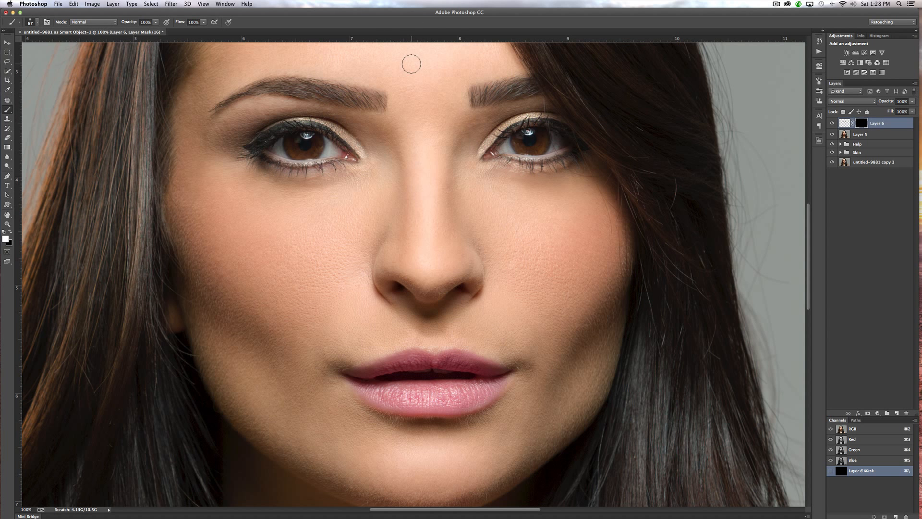
Reduce the brush to 25 px and paint white on the mask over both irises, leaving the pupils unpainted
key(super+plus)
mouse_move(361, 216)
mouse_down()
mouse_move(365, 437)
mouse_move(353, 435)
mouse_up()
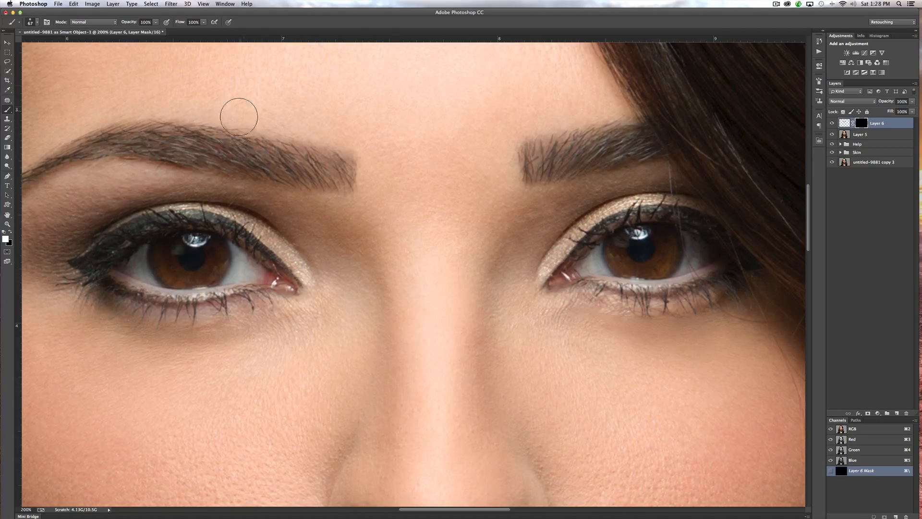
key(bracketleft)
key(bracketleft)
key(bracketleft)
key(bracketleft)
key(bracketleft)
drag(169, 267, 191, 280)
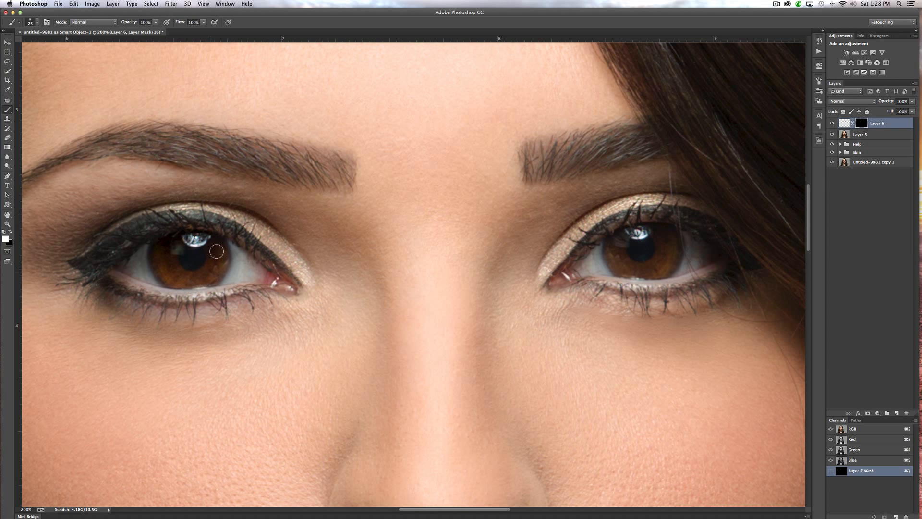
drag(193, 237, 194, 242)
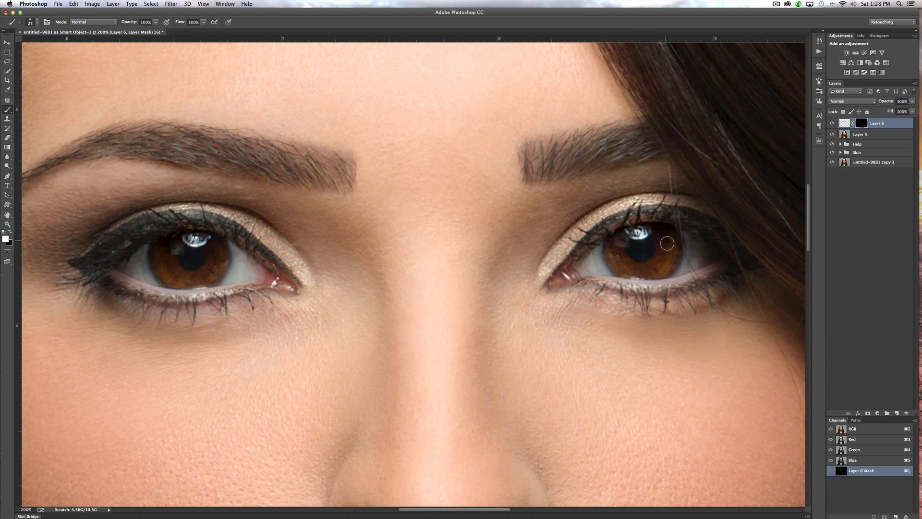
Compare the irises with Layer 6 hidden and shown, and inspect its layer mask on its own
click(833, 123)
click(833, 123)
click(833, 123)
click(833, 123)
alt+click(861, 123)
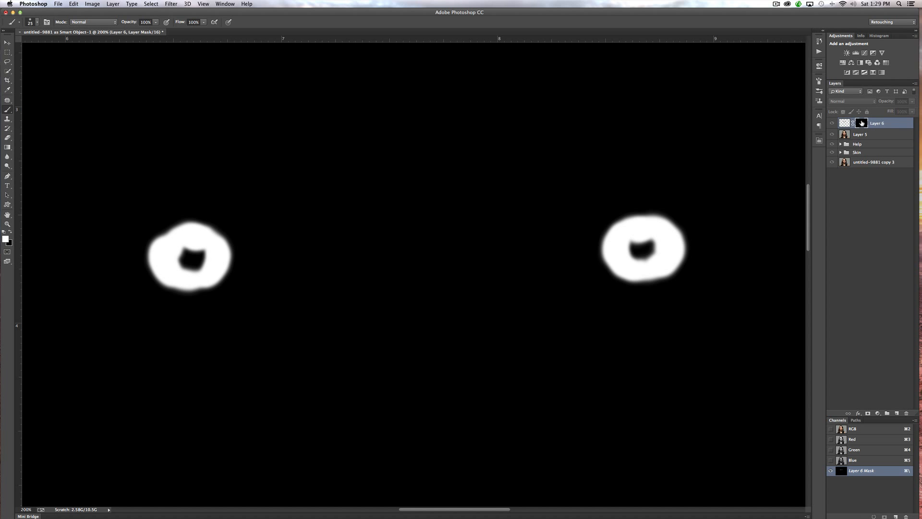
alt+click(862, 124)
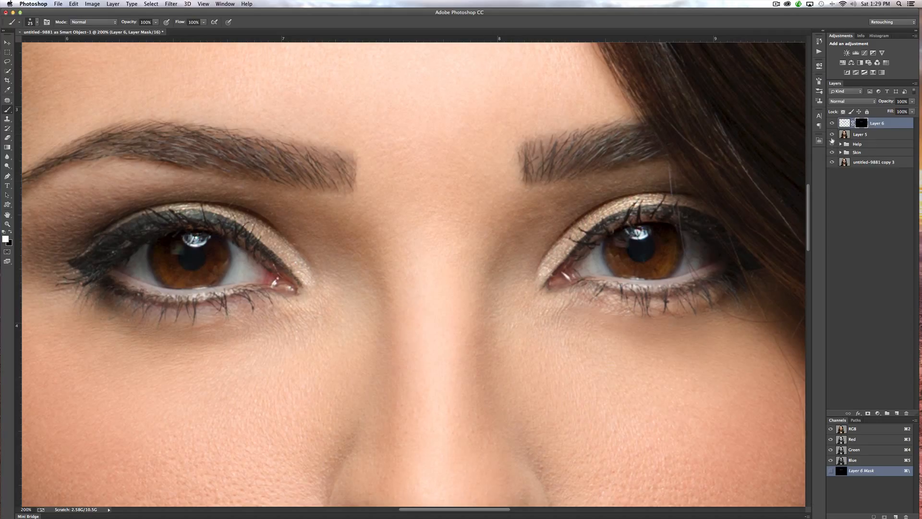
click(831, 124)
click(832, 123)
click(832, 123)
click(832, 123)
Examine the brightened eyes on the whole face with Layer 6 hidden and shown
key(super+minus)
key(super+minus)
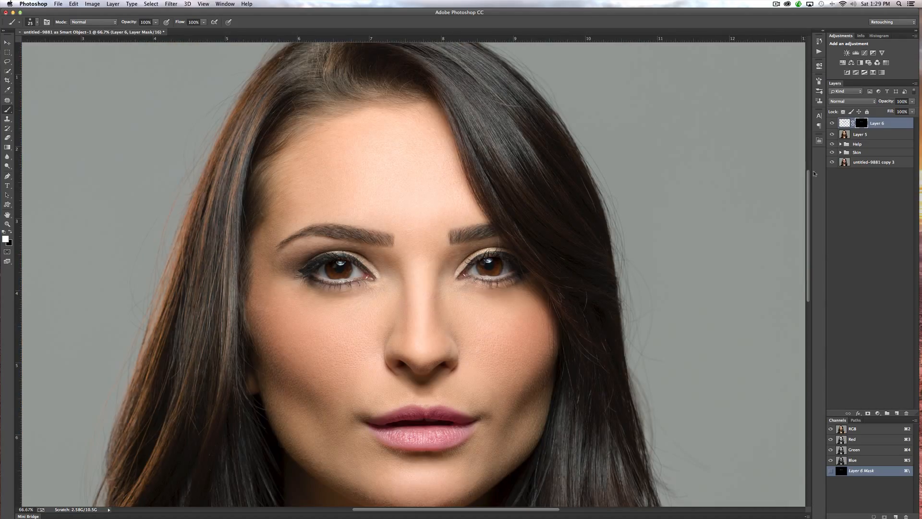
click(832, 124)
click(833, 124)
key(super+minus)
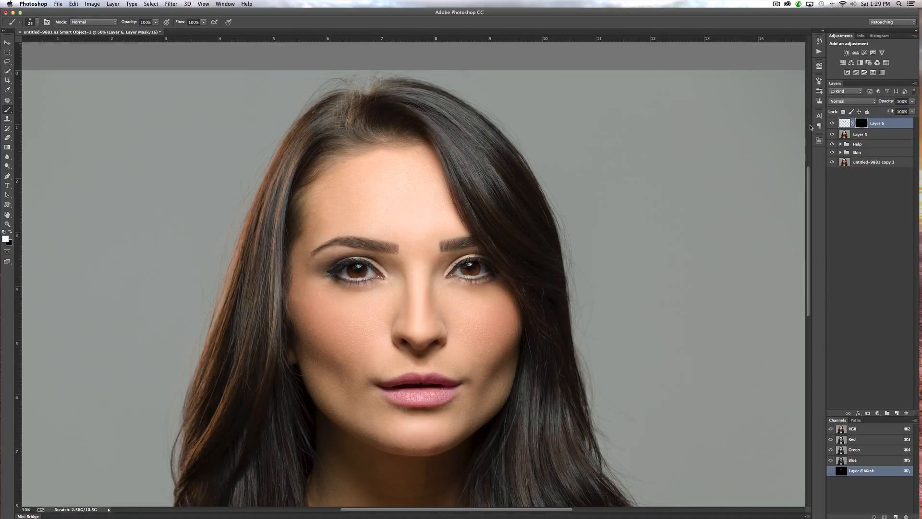
click(832, 123)
click(833, 124)
click(833, 124)
click(833, 124)
Adjust the opacity of Layer 6 down and up while comparing the eyes with the layer hidden and shown
drag(892, 102, 887, 102)
drag(880, 102, 879, 102)
click(832, 124)
click(832, 123)
click(832, 123)
click(832, 123)
drag(886, 102, 890, 102)
click(832, 123)
click(832, 123)
drag(886, 102, 895, 103)
Create an empty layer above Layer 6 and sample the iris brown as the foreground colour with a smaller brush
click(896, 413)
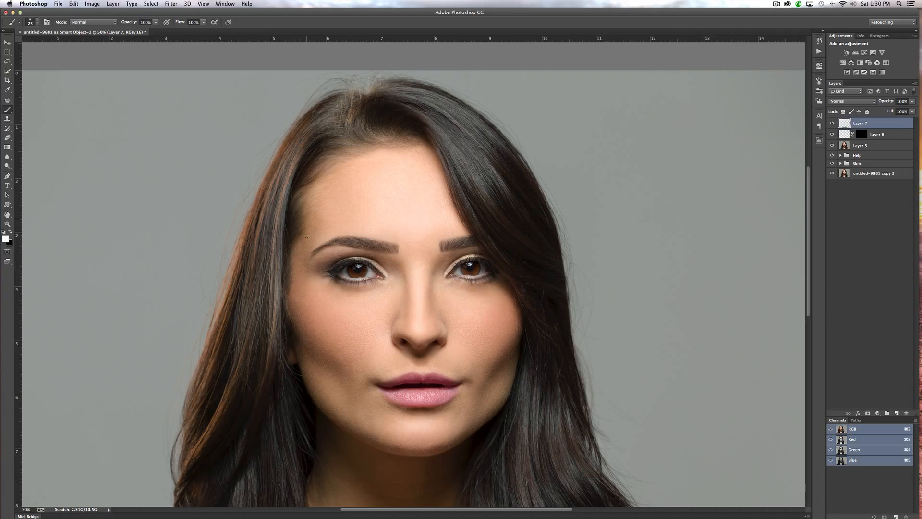
key(super+plus)
key(super+plus)
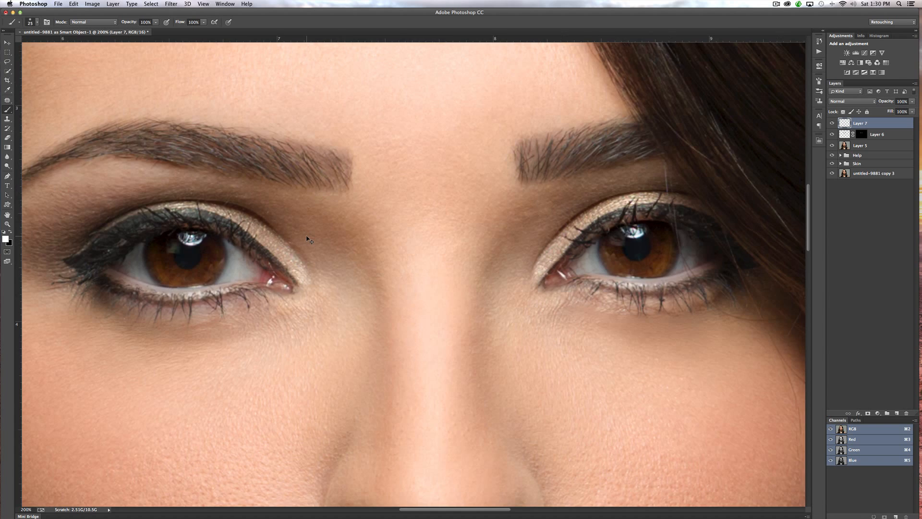
key(super+plus)
drag(312, 358, 452, 249)
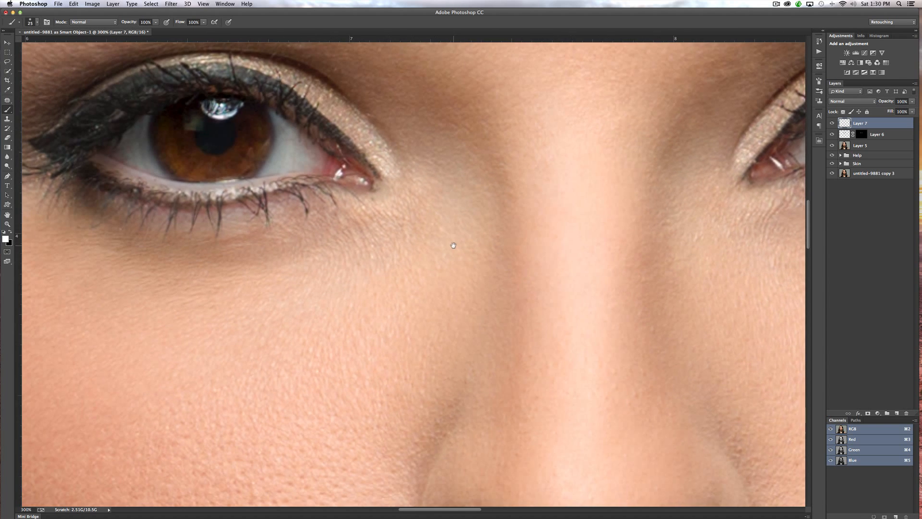
drag(395, 296, 462, 302)
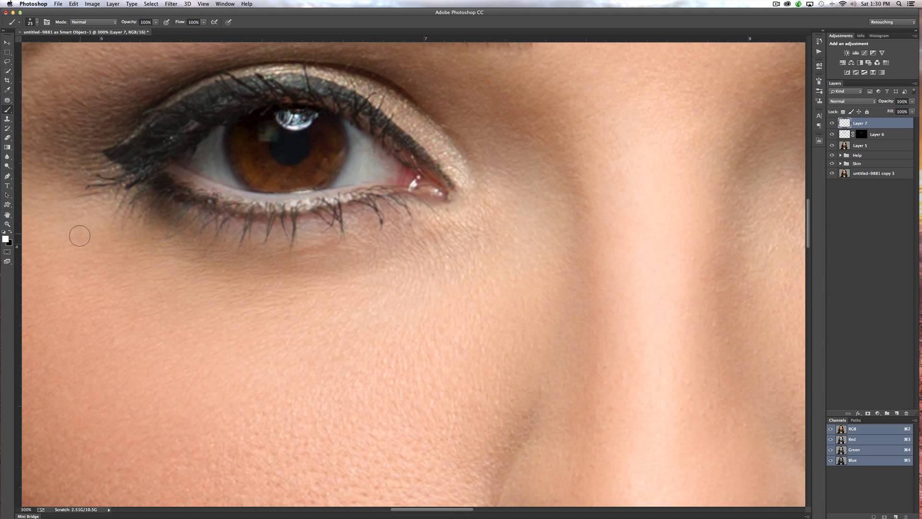
key(bracketleft)
key(bracketleft)
key(bracketleft)
key(bracketleft)
alt+click(251, 172)
Lighten the foreground colour to the brown 755735
click(6, 239)
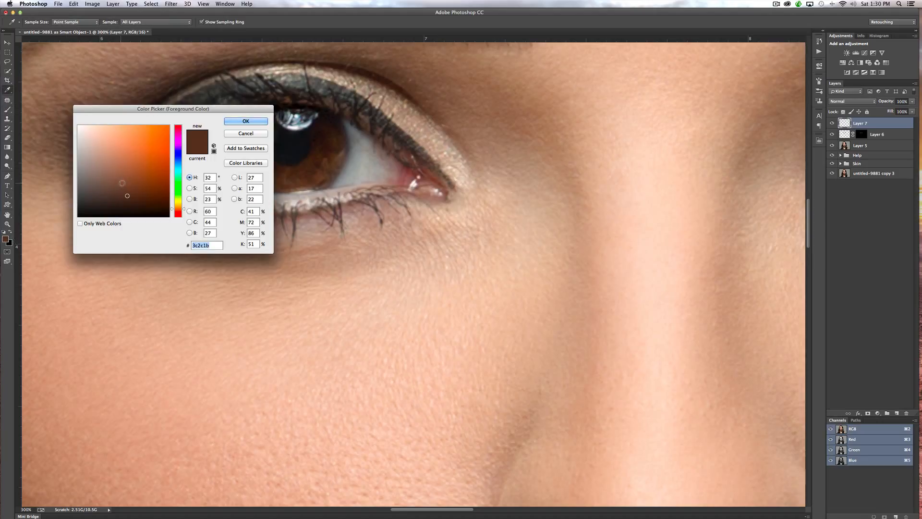
click(125, 182)
click(127, 175)
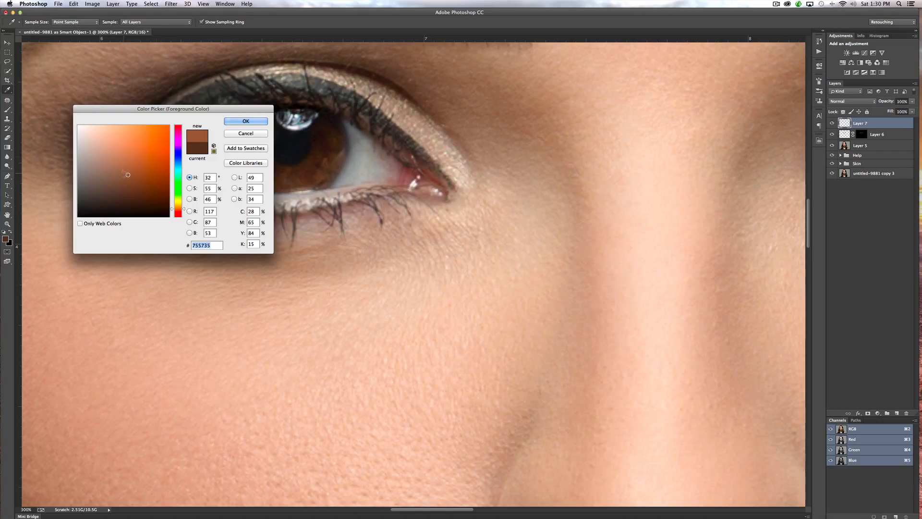
click(256, 122)
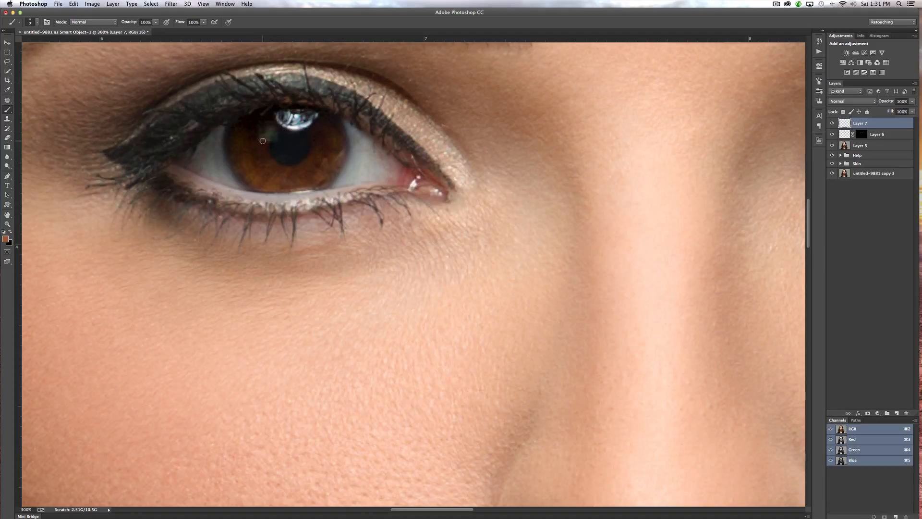
key(bracketright)
key(bracketright)
key(bracketright)
key(bracketright)
click(256, 149)
mouse_move(256, 149)
mouse_down()
mouse_move(247, 132)
mouse_move(240, 137)
mouse_move(249, 154)
mouse_move(260, 151)
mouse_move(264, 164)
mouse_move(247, 158)
mouse_move(260, 171)
mouse_up()
key(bracketleft)
key(bracketleft)
key(bracketleft)
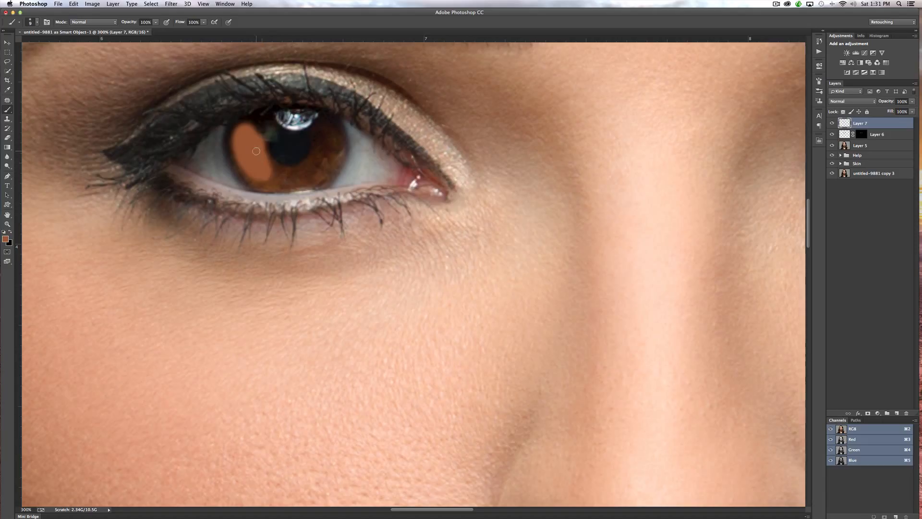
click(74, 4)
click(79, 14)
click(75, 5)
click(79, 27)
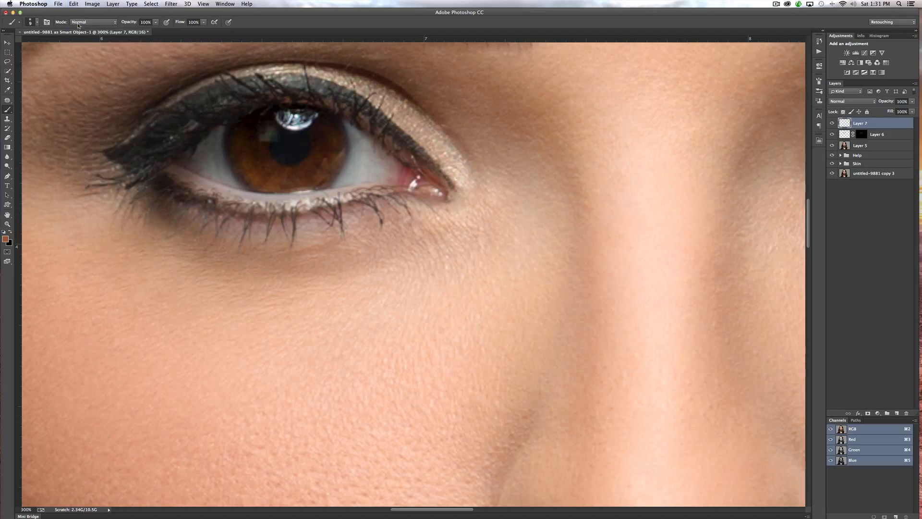
Paint both irises brown on Layer 7 with a 15 px brush, keeping the pupils and catchlights clear
key(bracketright)
key(bracketright)
mouse_move(251, 153)
mouse_down()
mouse_move(251, 128)
mouse_move(240, 138)
mouse_move(242, 153)
mouse_move(259, 172)
mouse_move(267, 166)
mouse_move(261, 174)
mouse_move(247, 165)
mouse_move(243, 150)
mouse_move(260, 181)
mouse_move(268, 171)
mouse_move(283, 178)
mouse_move(265, 182)
mouse_move(285, 184)
mouse_move(312, 167)
mouse_move(295, 176)
mouse_move(321, 147)
mouse_move(317, 127)
mouse_move(324, 137)
mouse_move(331, 126)
mouse_move(331, 164)
mouse_move(331, 141)
mouse_move(327, 174)
mouse_move(298, 173)
mouse_up()
drag(518, 189, 243, 226)
drag(459, 226, 309, 243)
mouse_move(492, 197)
mouse_down()
mouse_move(496, 175)
mouse_move(489, 198)
mouse_move(508, 207)
mouse_move(488, 200)
mouse_move(500, 216)
mouse_move(531, 222)
mouse_move(495, 218)
mouse_move(538, 230)
mouse_move(562, 169)
mouse_move(572, 190)
mouse_move(576, 166)
mouse_move(579, 211)
mouse_move(583, 191)
mouse_move(577, 195)
mouse_move(572, 183)
mouse_move(552, 221)
mouse_move(575, 213)
mouse_move(560, 225)
mouse_move(578, 209)
mouse_move(550, 227)
mouse_move(568, 199)
mouse_move(556, 158)
mouse_move(563, 194)
mouse_move(560, 171)
mouse_move(552, 209)
mouse_move(528, 222)
mouse_move(556, 197)
mouse_move(558, 176)
mouse_move(566, 192)
mouse_move(566, 161)
mouse_up()
Set the blend mode of the painted iris layer to Saturation
key(super+minus)
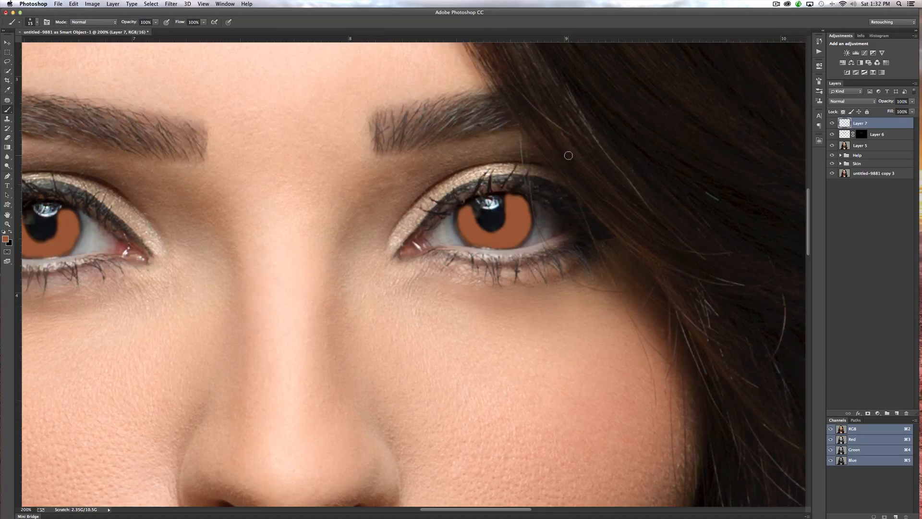
key(super+minus)
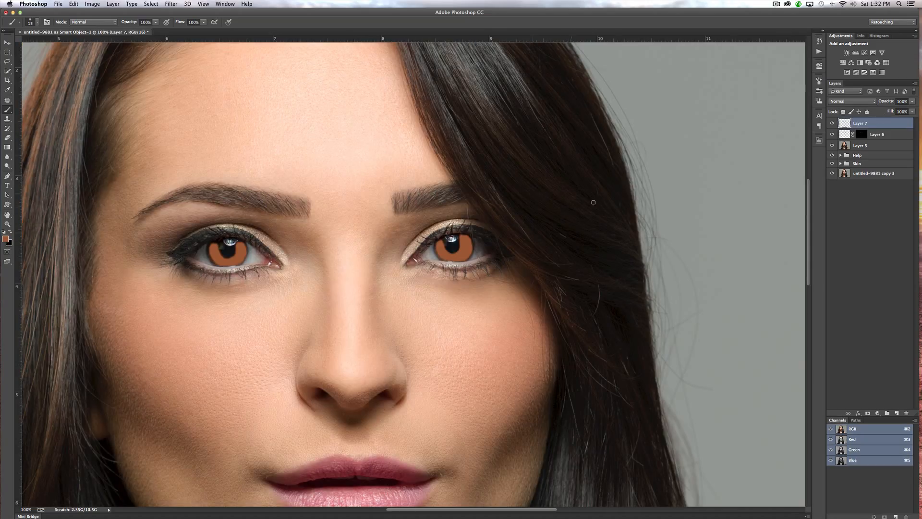
click(866, 101)
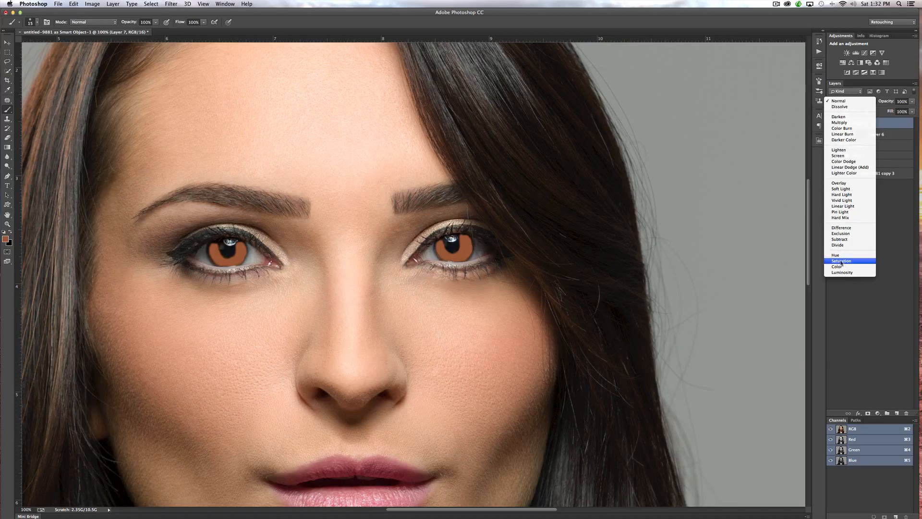
click(841, 261)
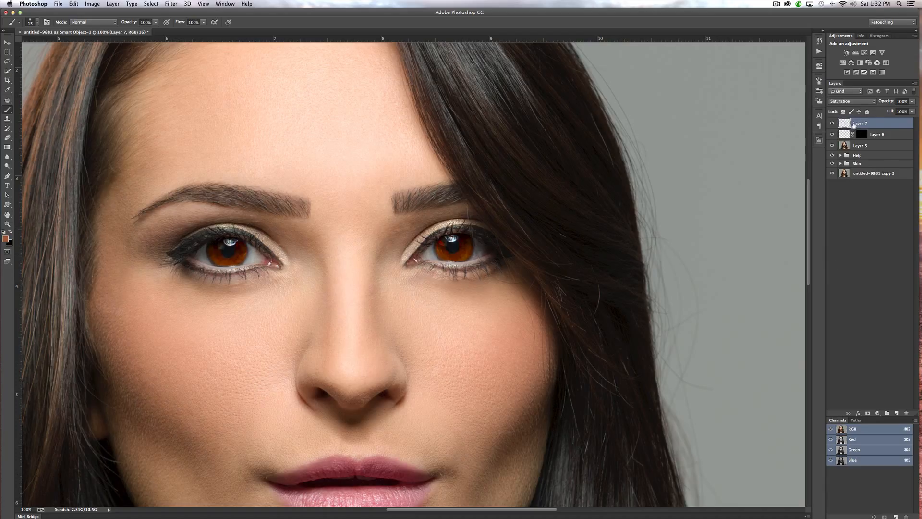
Try the Luminosity, Color and Hue blend modes on the painted iris layer, ending with Color
click(858, 102)
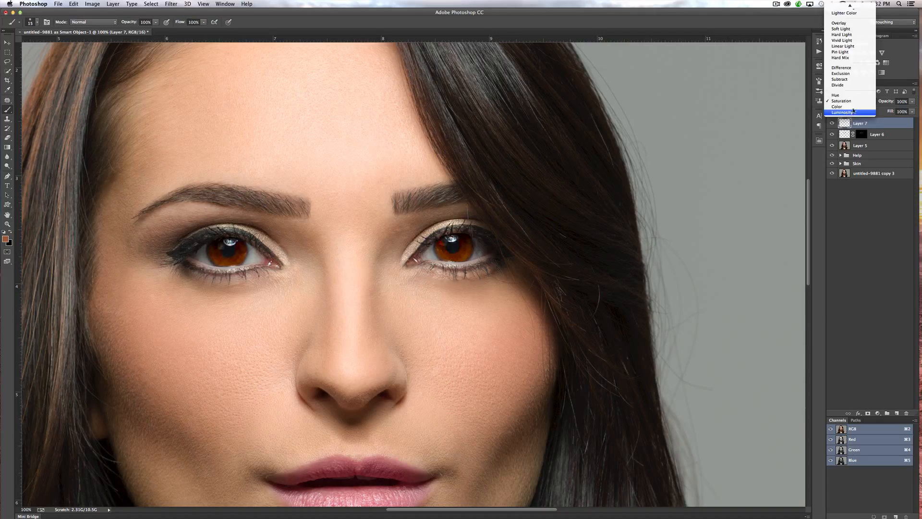
click(853, 111)
click(856, 102)
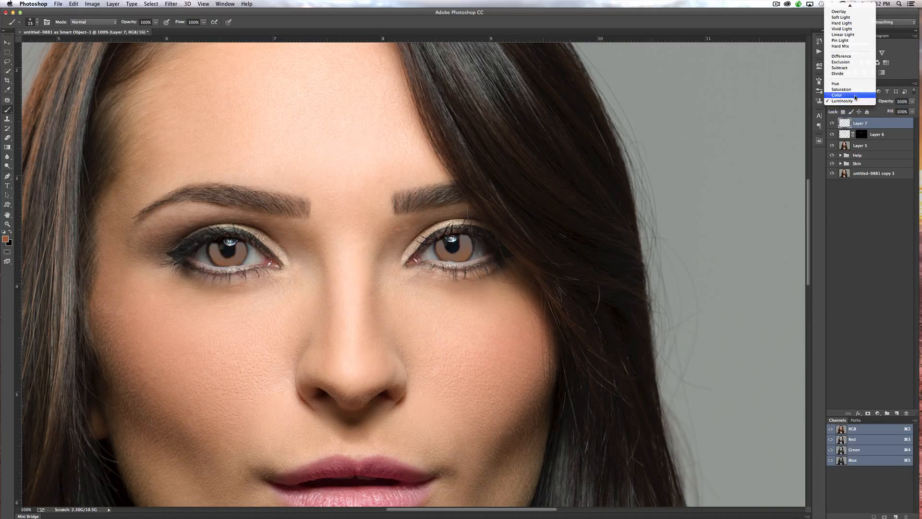
click(852, 97)
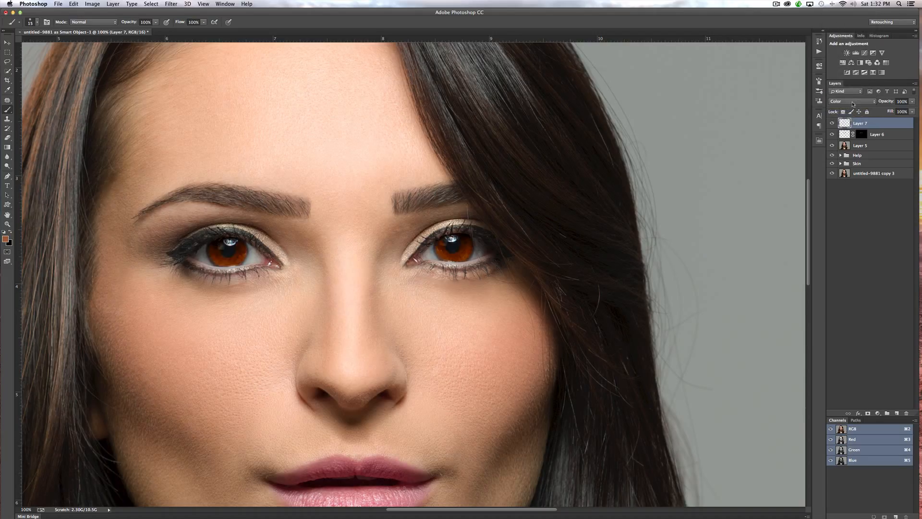
click(858, 101)
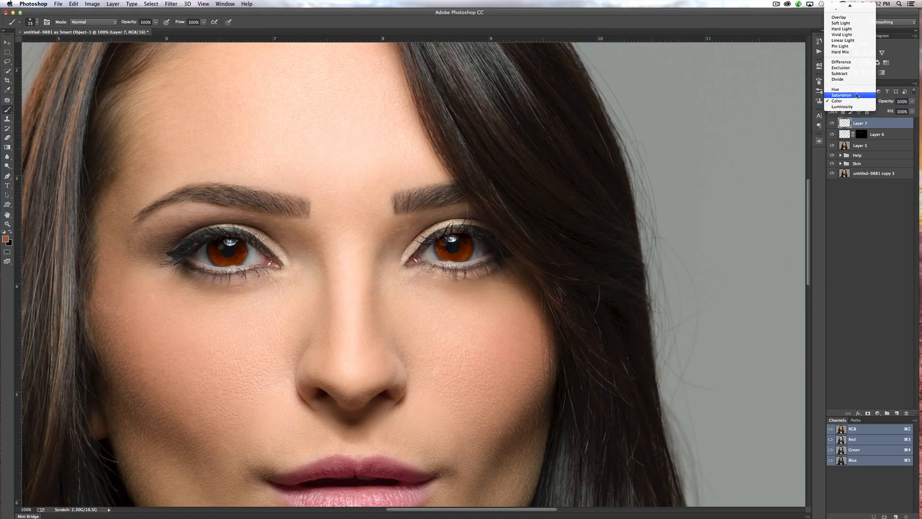
click(856, 96)
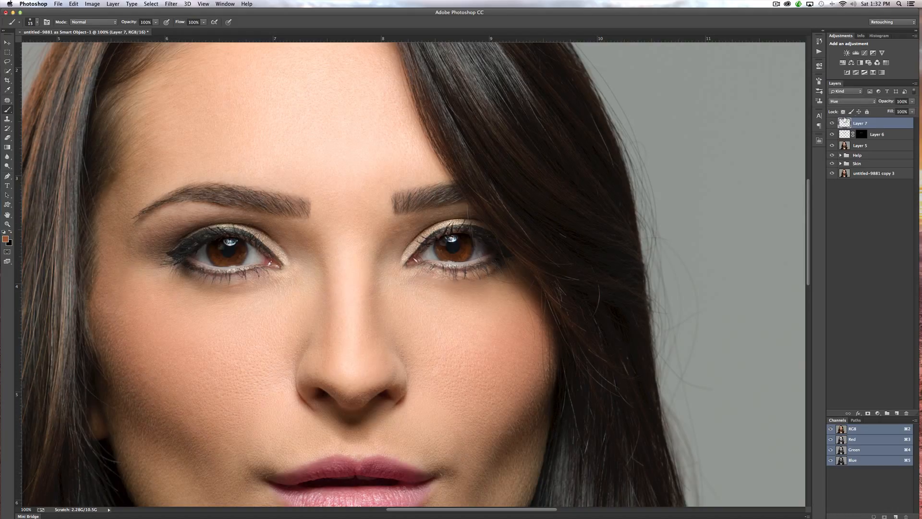
click(856, 102)
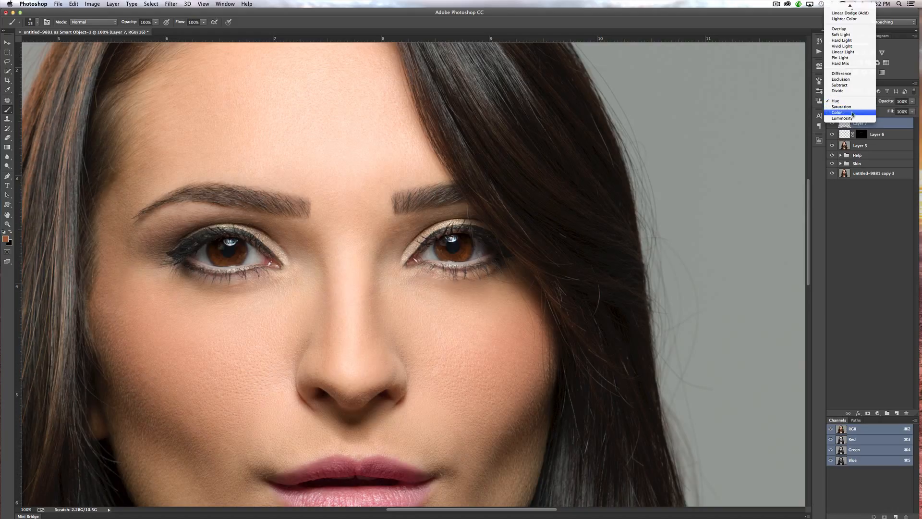
click(851, 113)
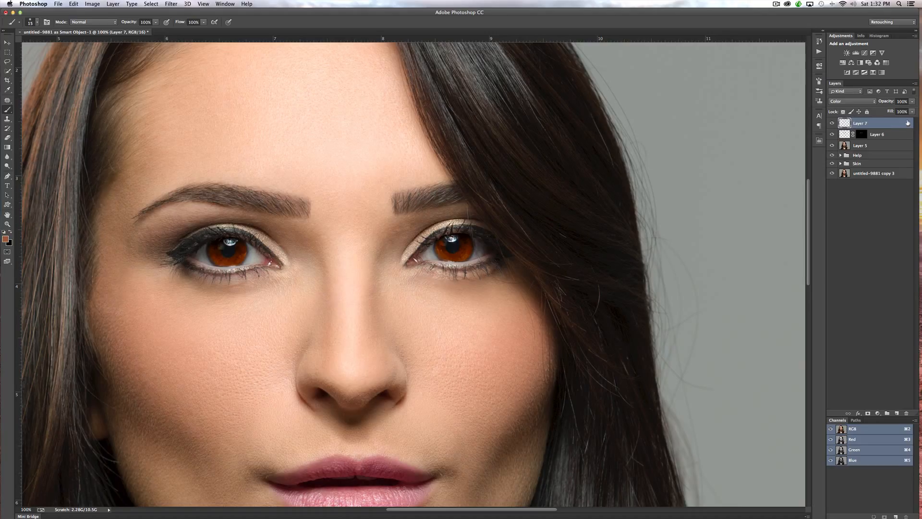
Lower the painted iris layer's opacity to 27% and compare the eyes with the layer hidden and shown
mouse_move(888, 105)
mouse_down()
mouse_move(870, 103)
mouse_move(883, 102)
mouse_up()
click(833, 123)
click(832, 123)
drag(889, 102, 883, 103)
click(833, 123)
click(833, 123)
click(832, 123)
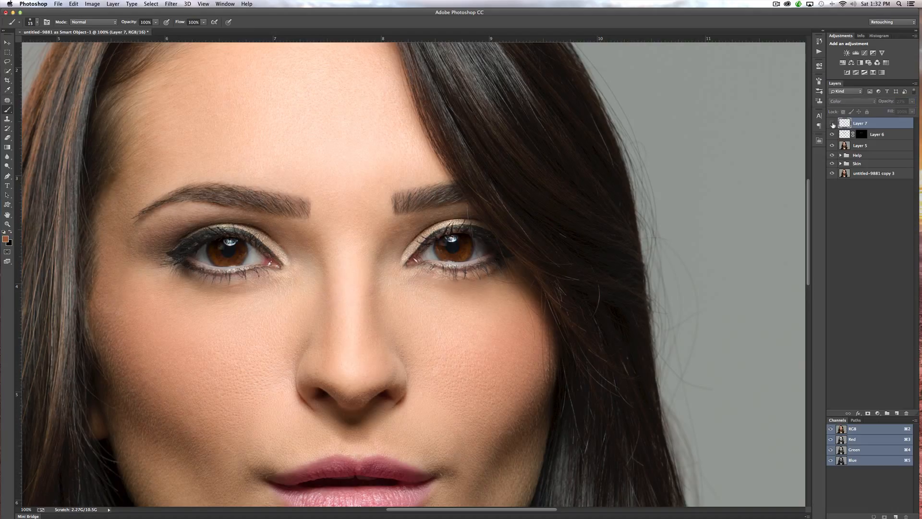
click(832, 123)
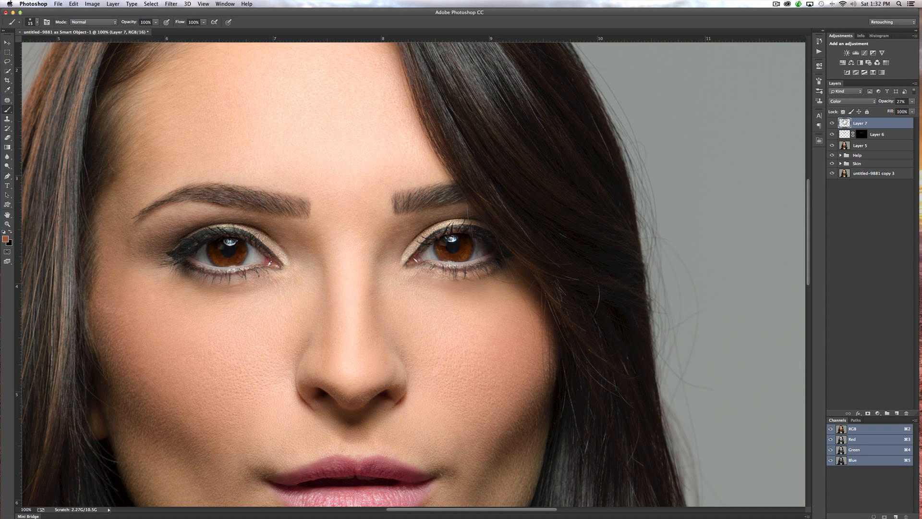
Change the painted iris layer to Soft Light at 100% opacity and compare the eyes with and without it
click(871, 102)
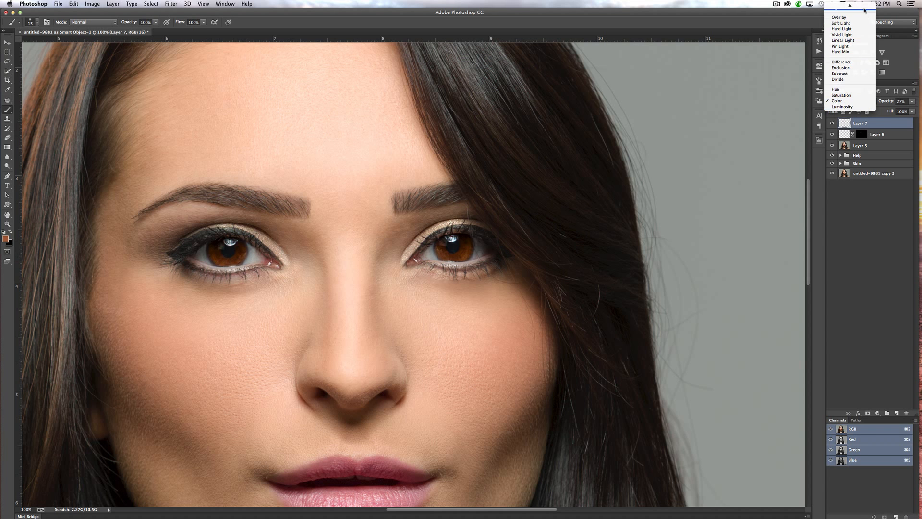
click(857, 46)
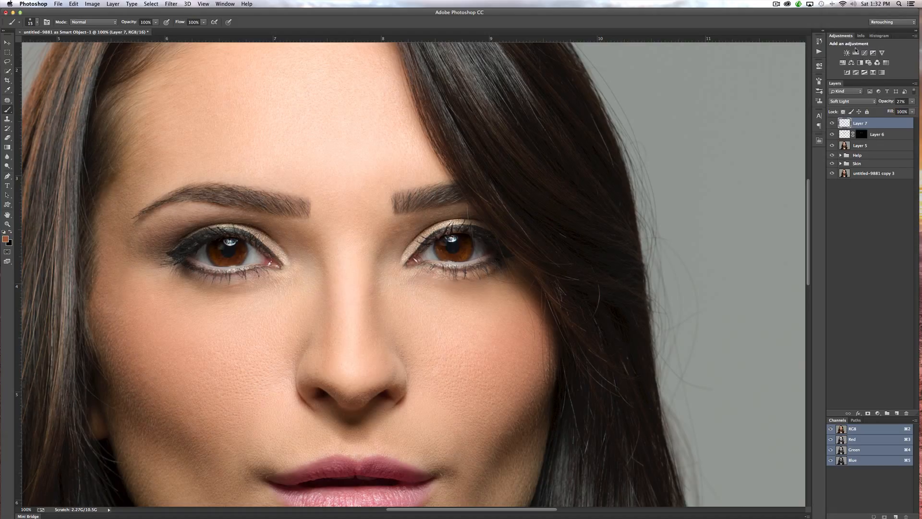
drag(889, 102, 920, 107)
click(832, 123)
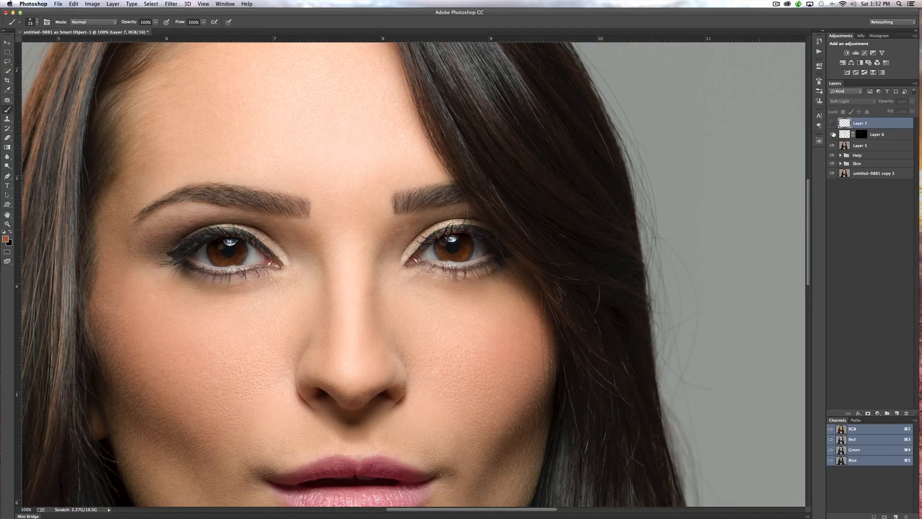
click(832, 123)
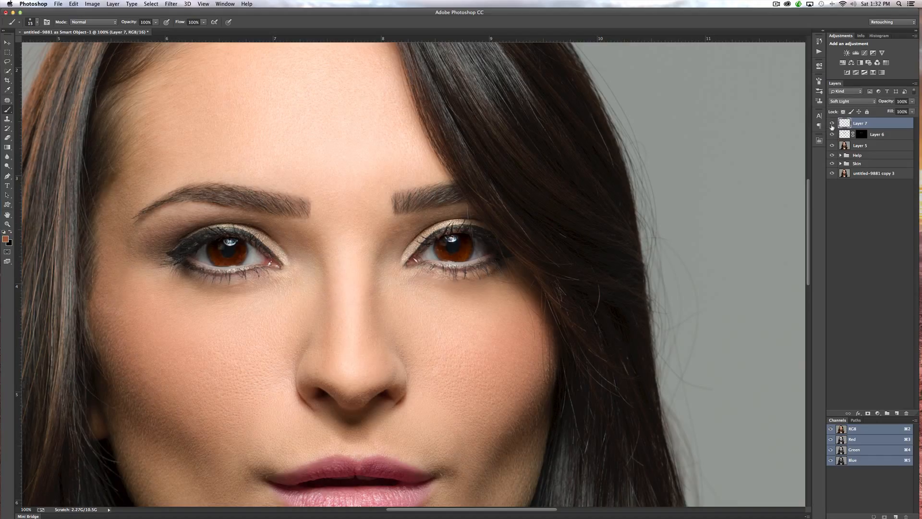
Reduce the Soft Light iris layer's opacity in stages to 30%, toggling its visibility to judge the colour
drag(889, 102, 873, 101)
click(832, 124)
click(831, 124)
click(831, 124)
drag(890, 102, 886, 103)
click(833, 124)
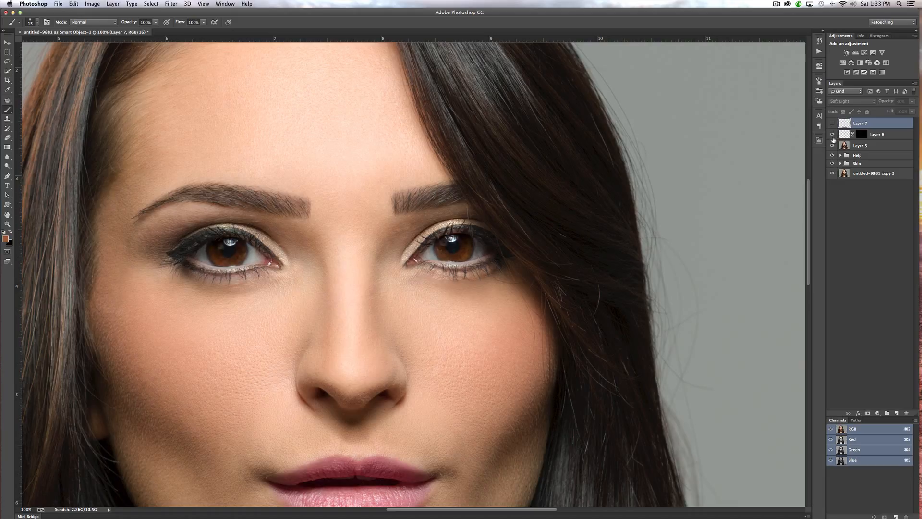
click(833, 123)
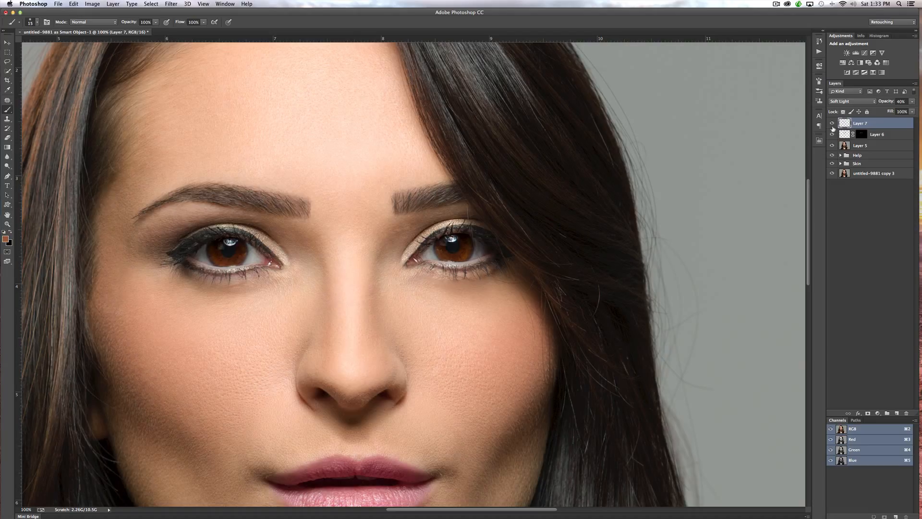
drag(889, 103, 886, 103)
Add a Hue/Saturation adjustment layer above Layer 7 and clip it to that layer
click(878, 412)
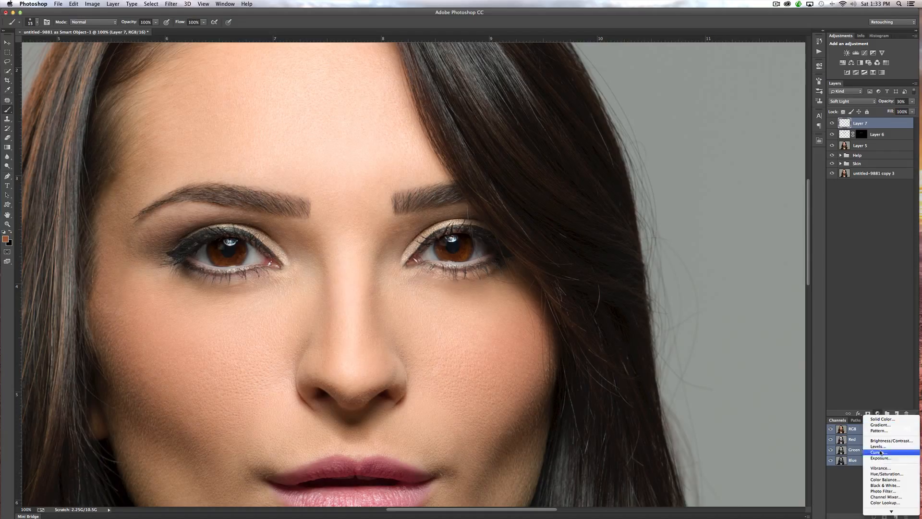
click(878, 474)
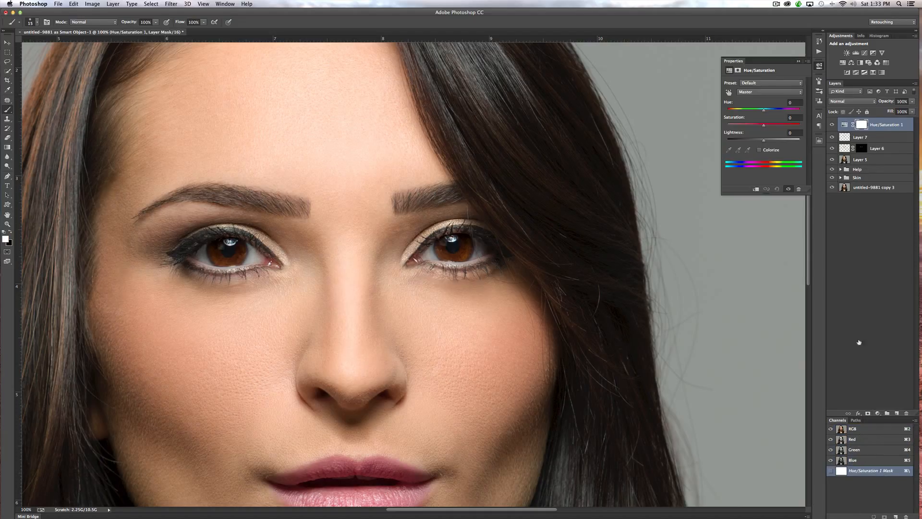
click(886, 137)
alt+click(886, 130)
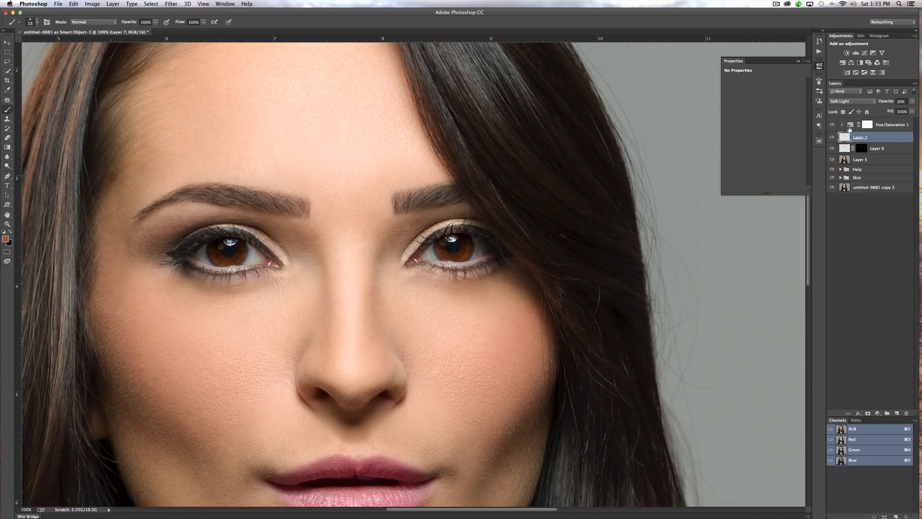
Shift the clipped Hue/Saturation hue toward red and raise Layer 7's opacity to 100% to exaggerate the effect
click(851, 124)
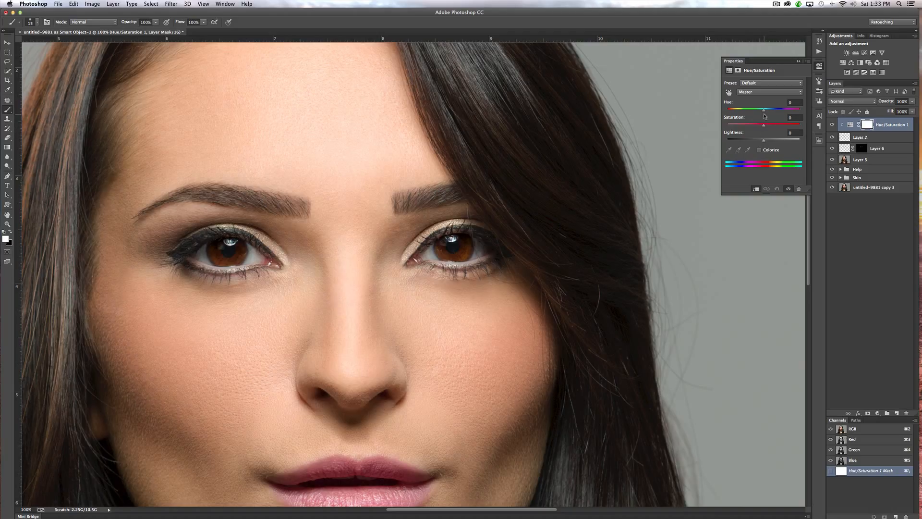
drag(755, 110, 749, 109)
click(892, 137)
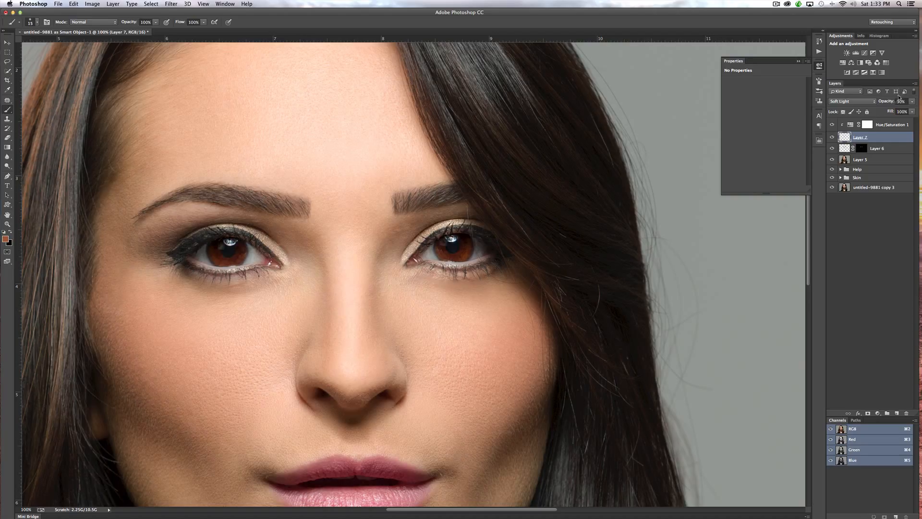
drag(888, 101, 920, 105)
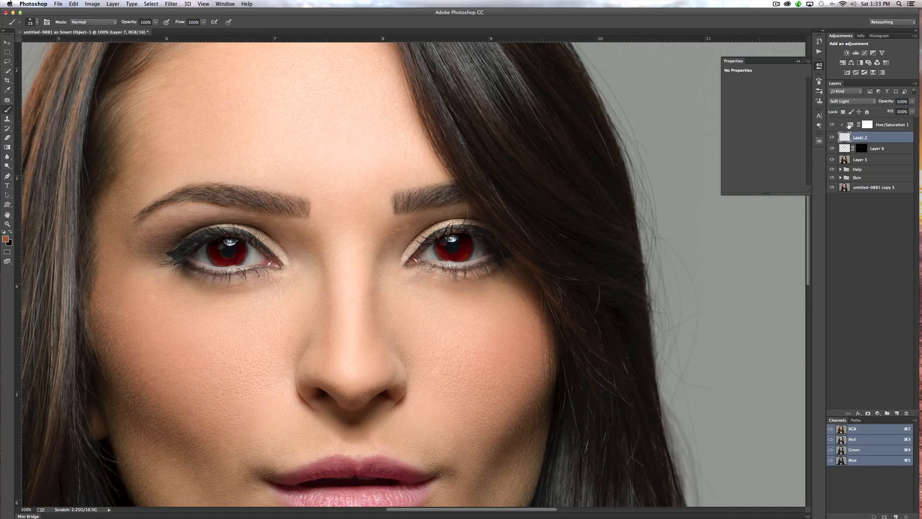
Move the clipped adjustment's hue to +14, ease it back close to neutral, and close its properties
click(849, 125)
drag(748, 111, 769, 114)
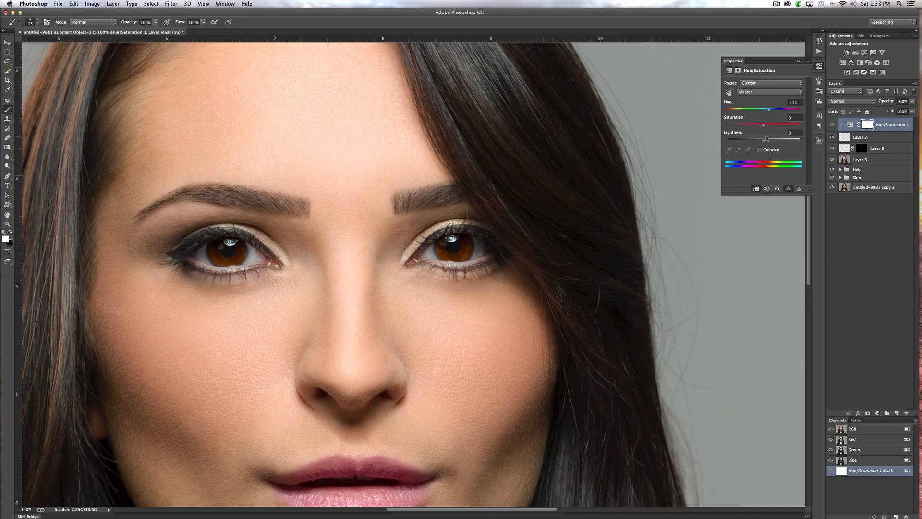
mouse_move(770, 113)
mouse_down()
mouse_move(791, 116)
mouse_move(732, 109)
mouse_move(764, 111)
mouse_up()
click(798, 62)
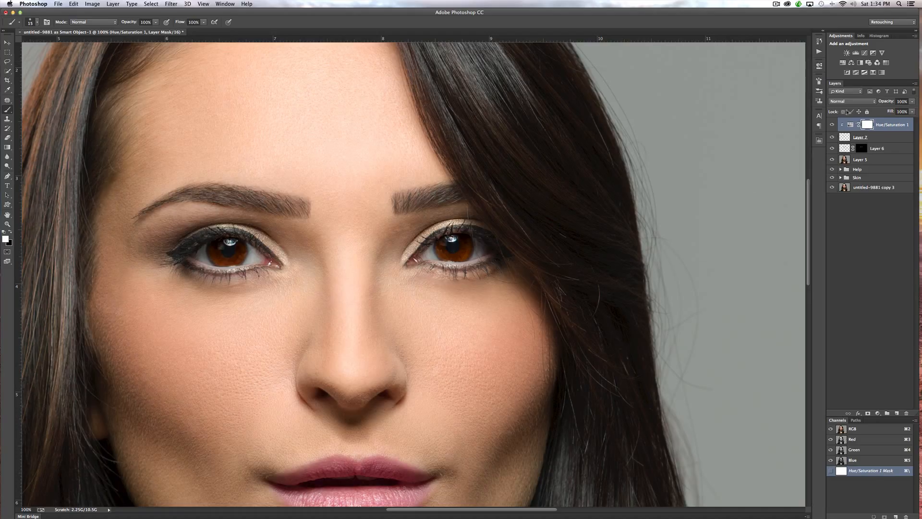
Lower Layer 7's opacity to 50% and stamp all visible layers into a new layer above the Hue/Saturation adjustment
click(884, 138)
drag(891, 102, 873, 101)
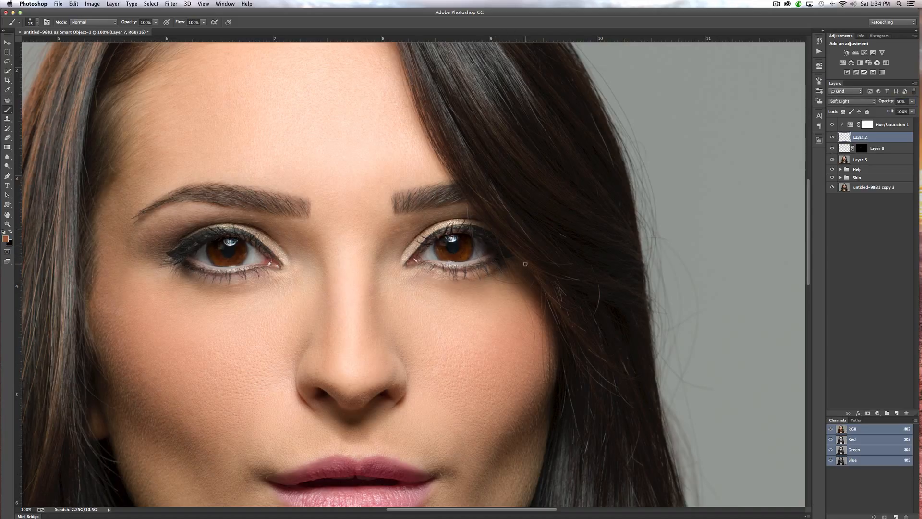
click(905, 127)
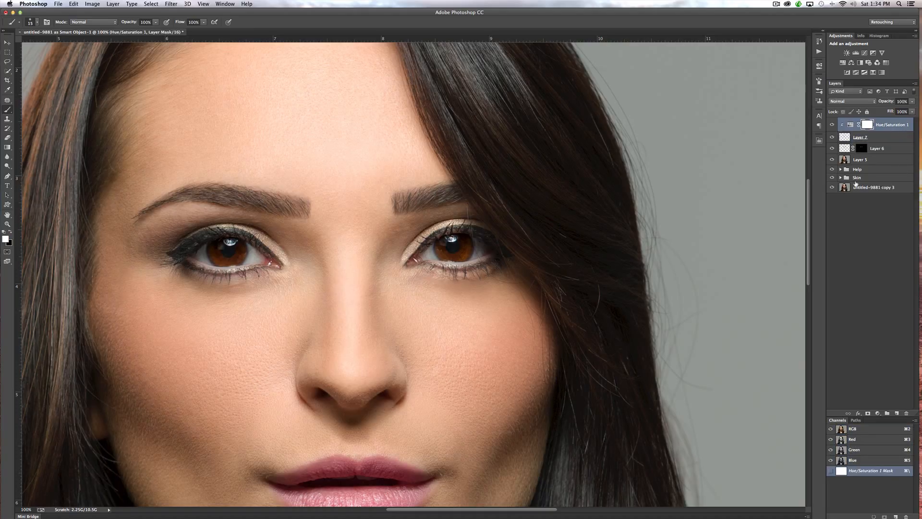
key(super+alt+shift+e)
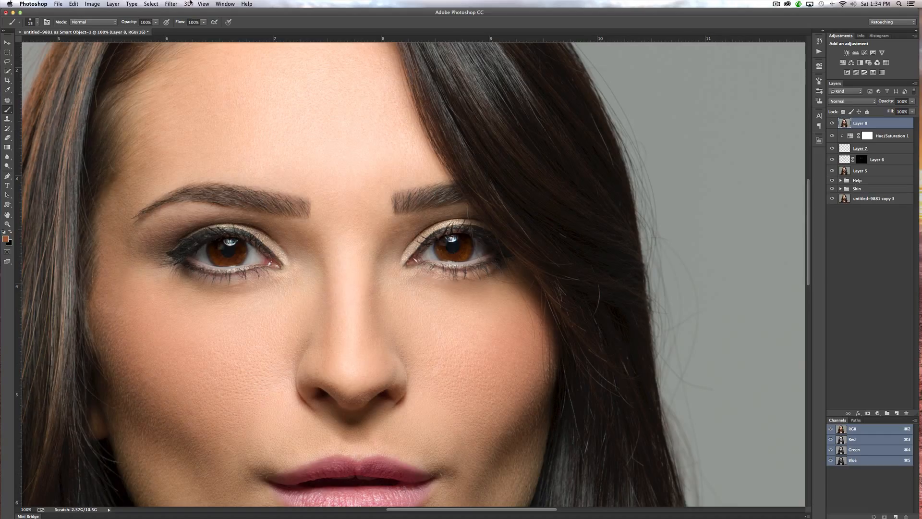
Apply Smart Sharpen to the stamped layer with 121% amount, 1.2 px radius, 10% noise reduction and Lens Blur removal
click(172, 4)
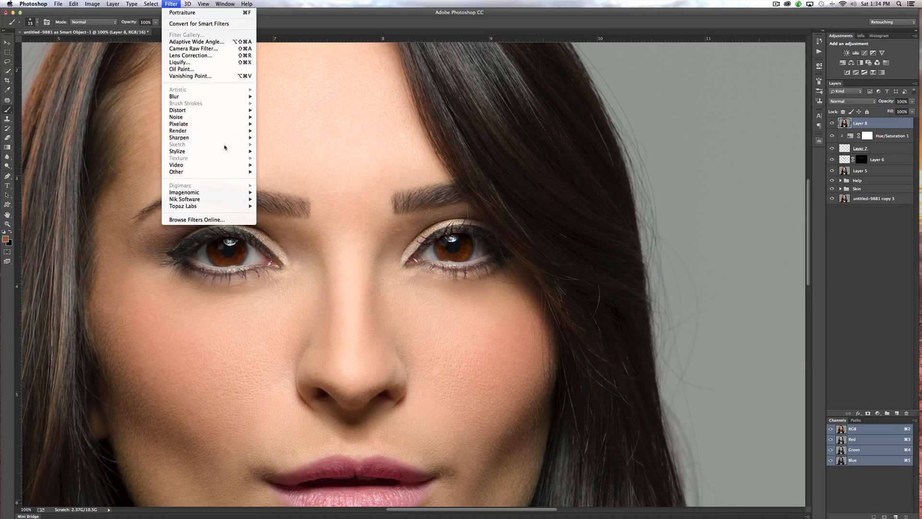
mouse_move(226, 138)
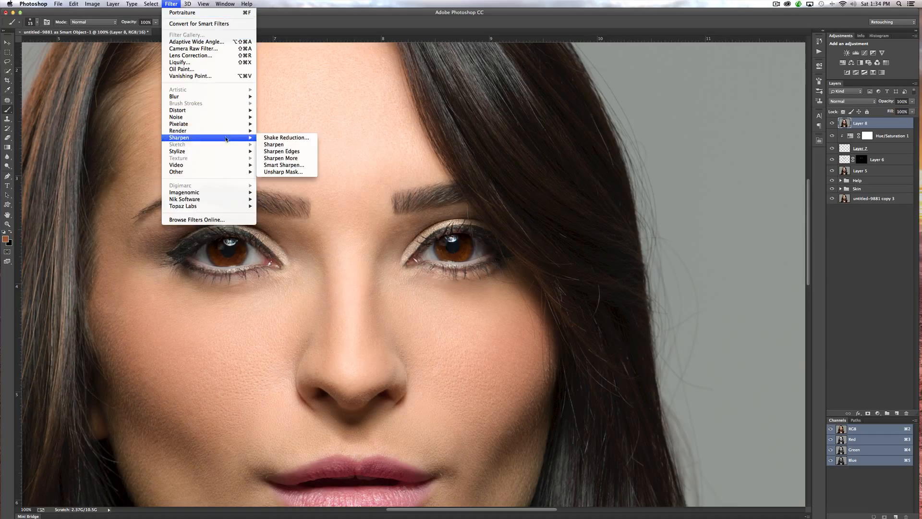
click(277, 165)
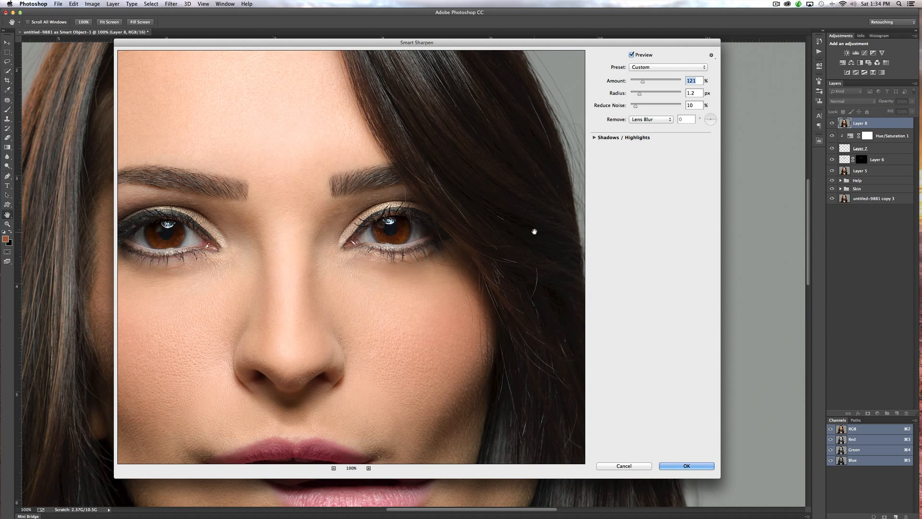
drag(330, 209, 384, 193)
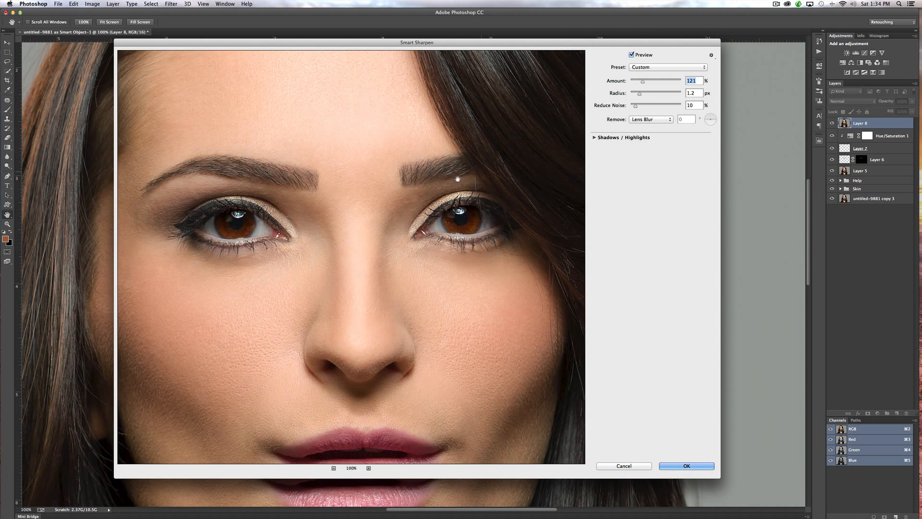
click(631, 55)
click(675, 467)
key(b)
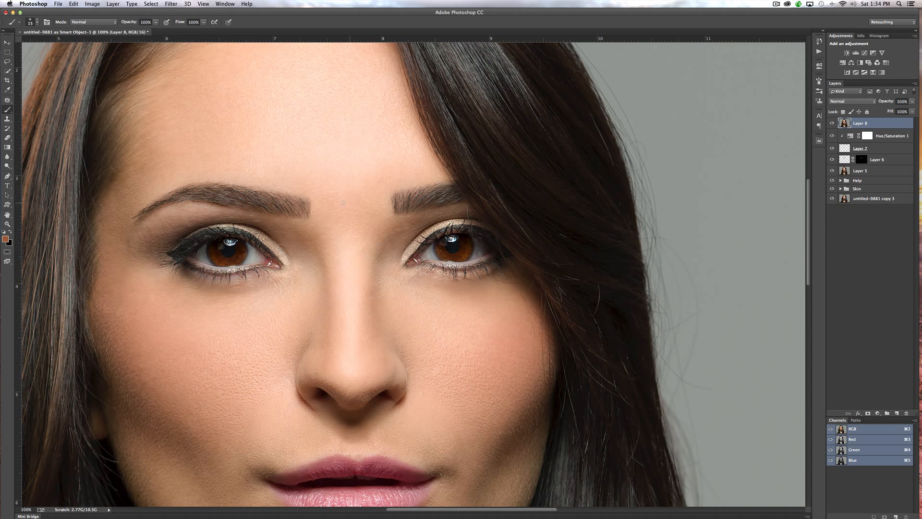
Add a black mask to the sharpened layer and choose a 67 px brush preset for painting on it
drag(360, 165, 456, 159)
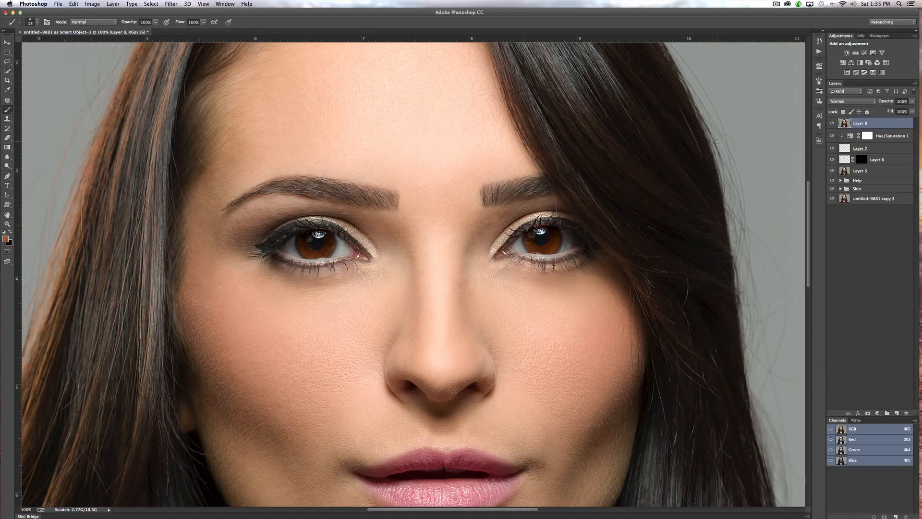
alt+click(868, 412)
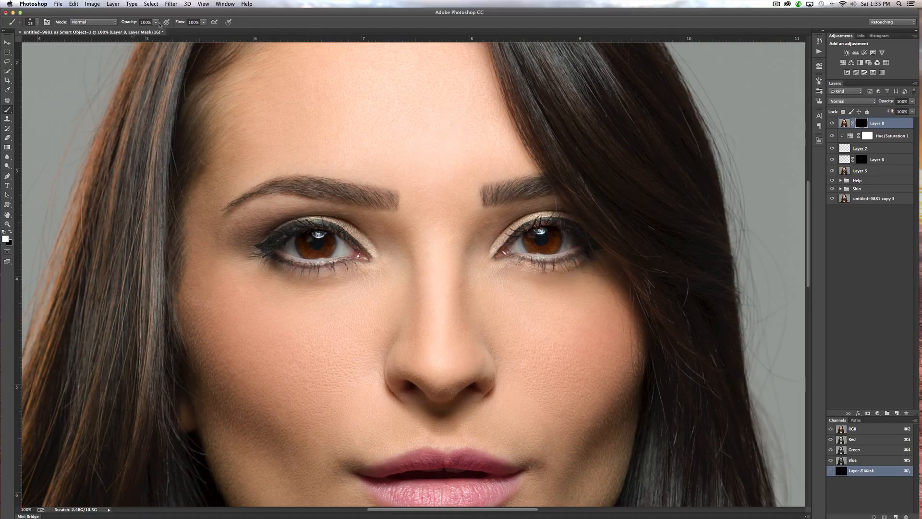
click(38, 23)
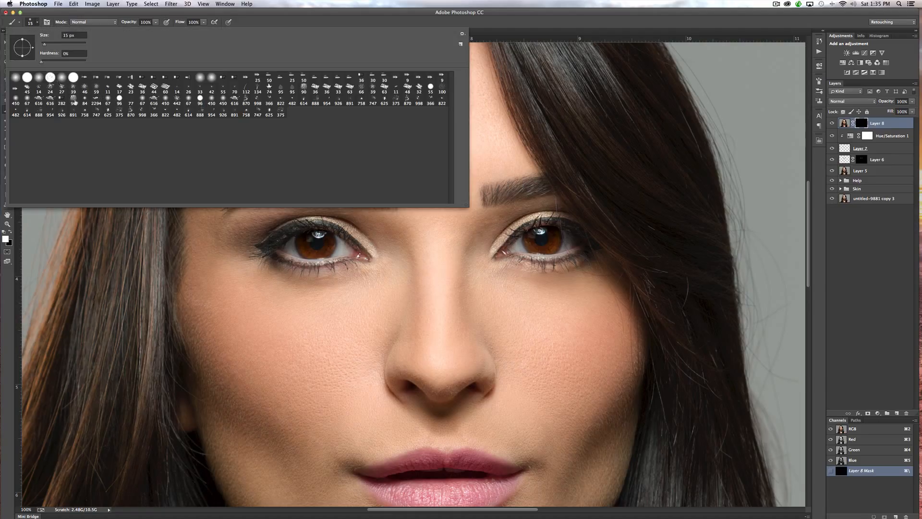
click(119, 99)
double_click(143, 100)
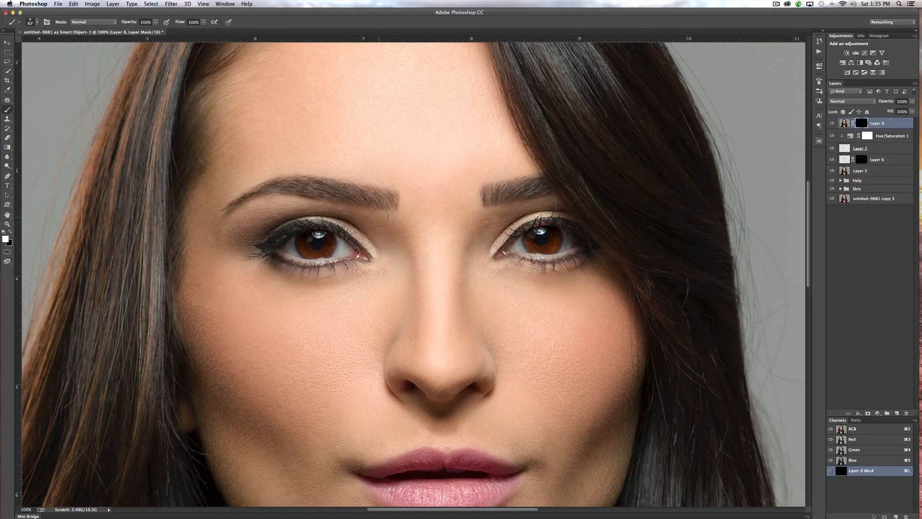
Reveal the sharpening in both eyes by painting white on Layer 8's mask with a 40 px brush
key(super+equal)
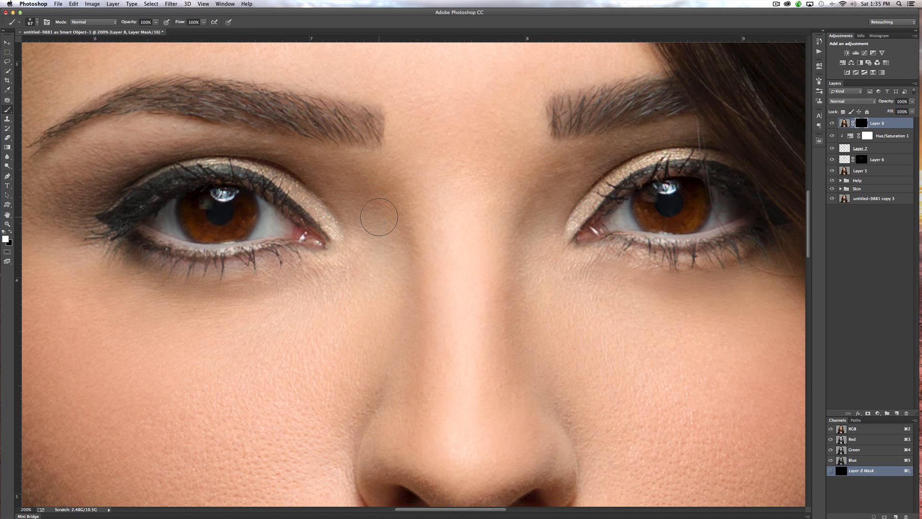
drag(251, 248, 285, 297)
key(bracketleft)
key(bracketleft)
key(bracketleft)
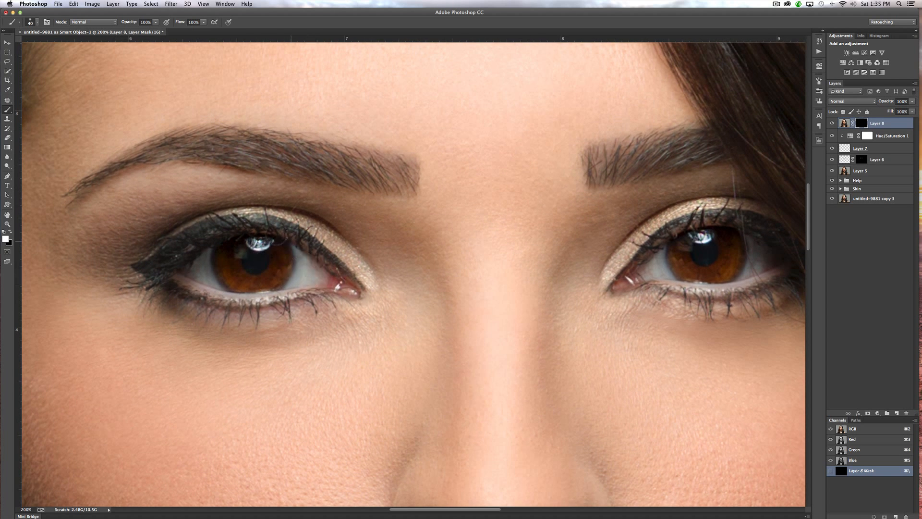
mouse_move(302, 222)
mouse_down()
mouse_move(348, 269)
mouse_move(322, 235)
mouse_move(345, 259)
mouse_move(263, 208)
mouse_move(261, 220)
mouse_move(220, 210)
mouse_move(217, 224)
mouse_move(197, 227)
mouse_move(185, 243)
mouse_move(160, 237)
mouse_move(123, 289)
mouse_move(137, 266)
mouse_move(154, 288)
mouse_move(145, 303)
mouse_move(174, 296)
mouse_move(210, 307)
mouse_move(228, 327)
mouse_move(293, 301)
mouse_move(338, 303)
mouse_move(285, 254)
mouse_move(280, 271)
mouse_move(289, 247)
mouse_move(288, 280)
mouse_move(255, 287)
mouse_move(222, 282)
mouse_move(220, 252)
mouse_move(240, 254)
mouse_move(242, 263)
mouse_move(268, 243)
mouse_move(252, 239)
mouse_move(287, 247)
mouse_move(281, 277)
mouse_up()
mouse_move(551, 227)
mouse_down()
mouse_move(443, 216)
mouse_move(268, 261)
mouse_move(357, 255)
mouse_up()
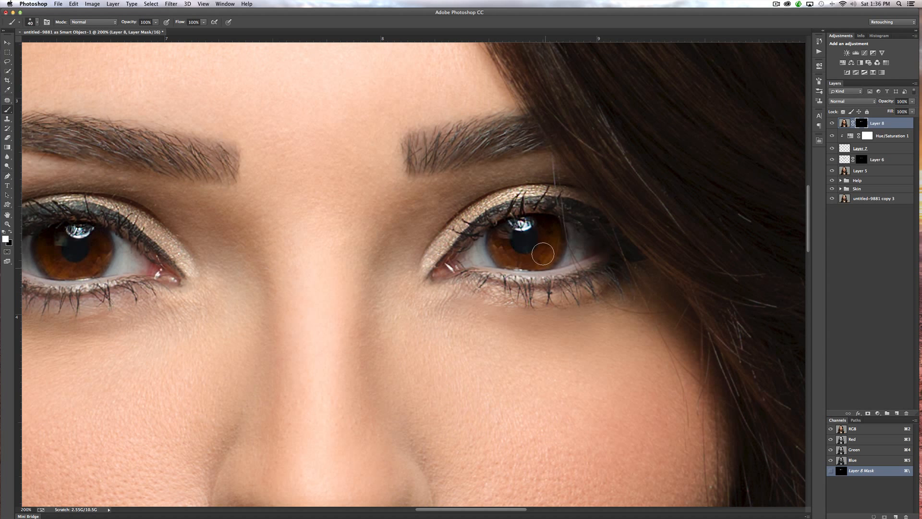
Compare the eyes with and without the sharpening by toggling Layer 8's visibility
scroll(510, 142, left, 5)
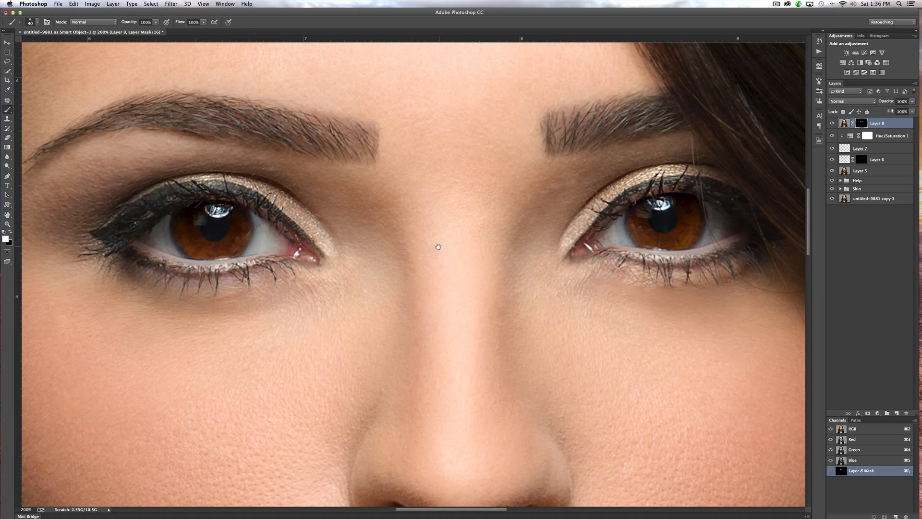
drag(445, 243, 389, 260)
scroll(388, 259, left, 2)
click(832, 123)
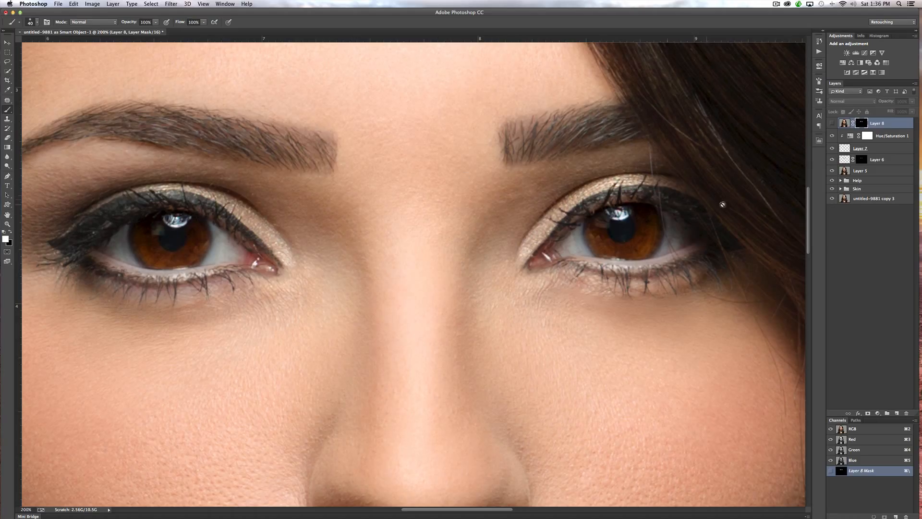
click(832, 124)
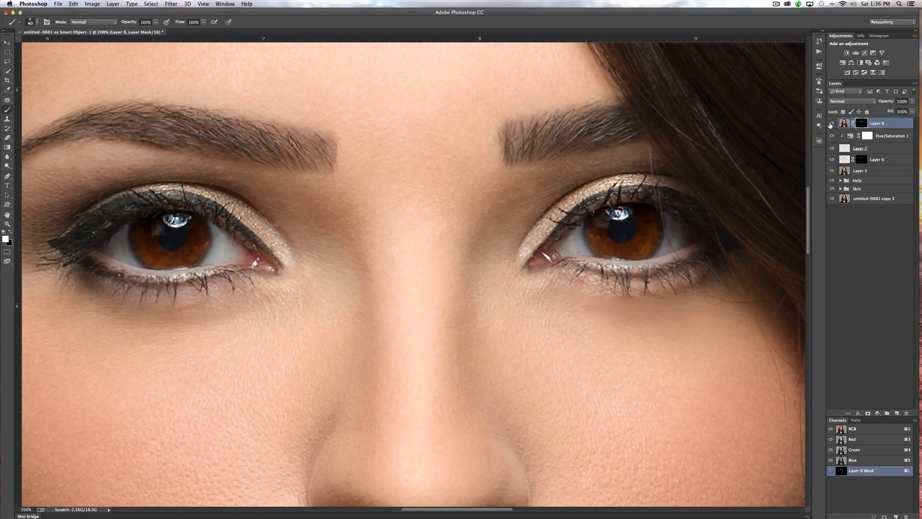
click(832, 124)
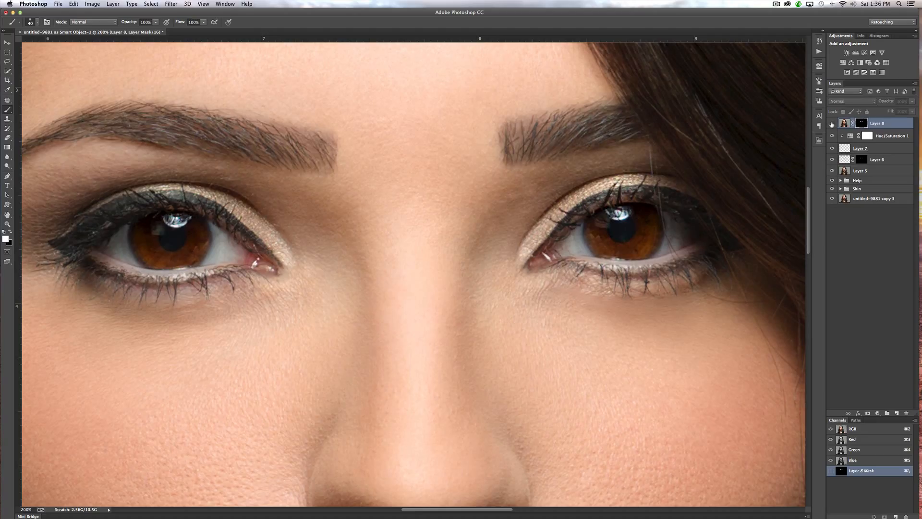
click(833, 124)
Hide Layer 8, the Hue/Saturation adjustment, Layer 7 and Layer 6 to examine the eyes without their enhancements
click(832, 125)
click(833, 136)
click(833, 148)
click(832, 159)
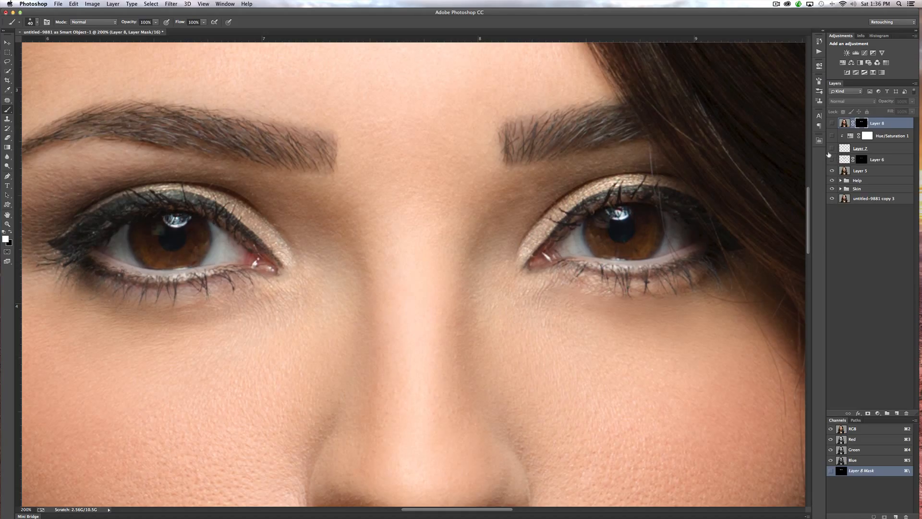
key(super+minus)
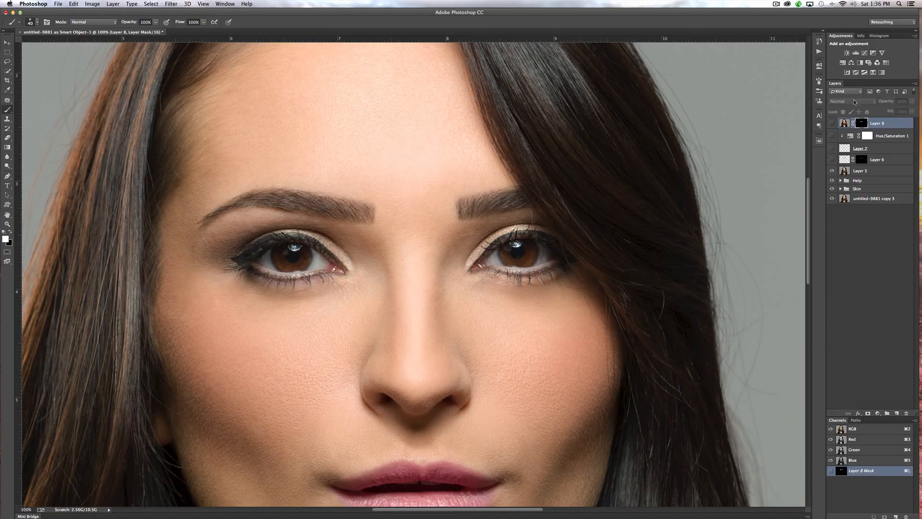
Show Layer 6 and Layer 7 again and lower Layer 7's opacity to 30%
click(832, 160)
click(833, 149)
click(870, 149)
click(888, 102)
drag(889, 102, 881, 102)
Compare the eyes without and with Layer 7, and show and select the Hue/Saturation adjustment above it
click(833, 149)
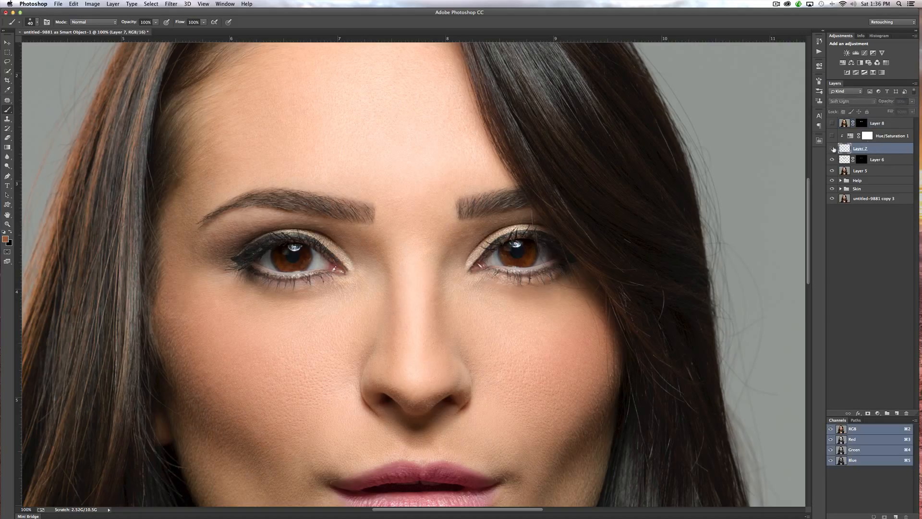
click(833, 149)
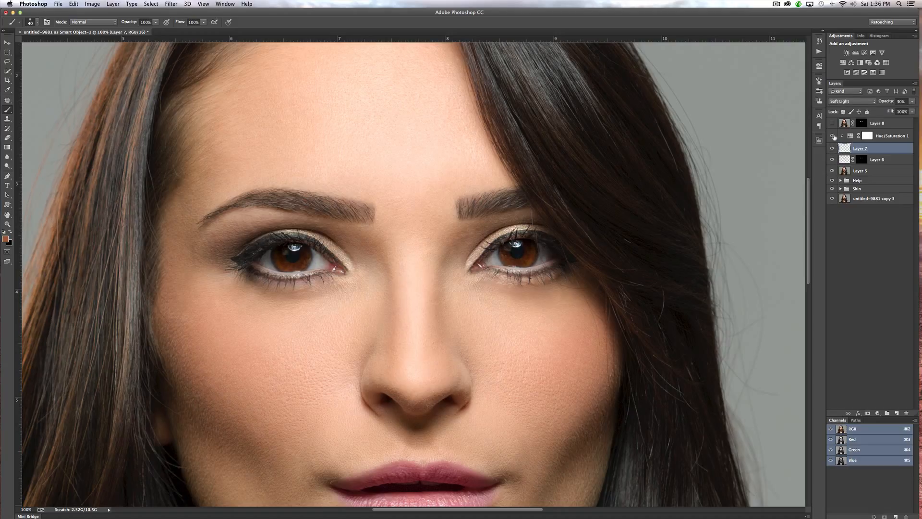
click(832, 137)
click(887, 136)
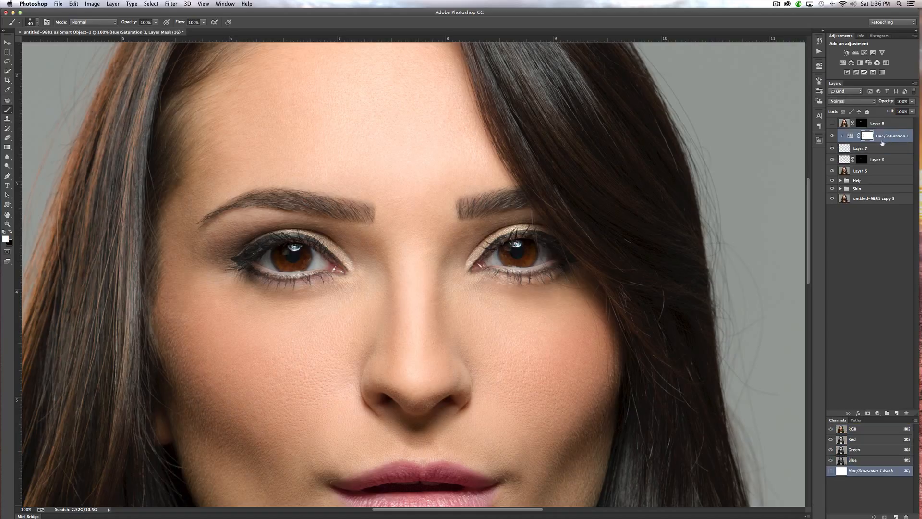